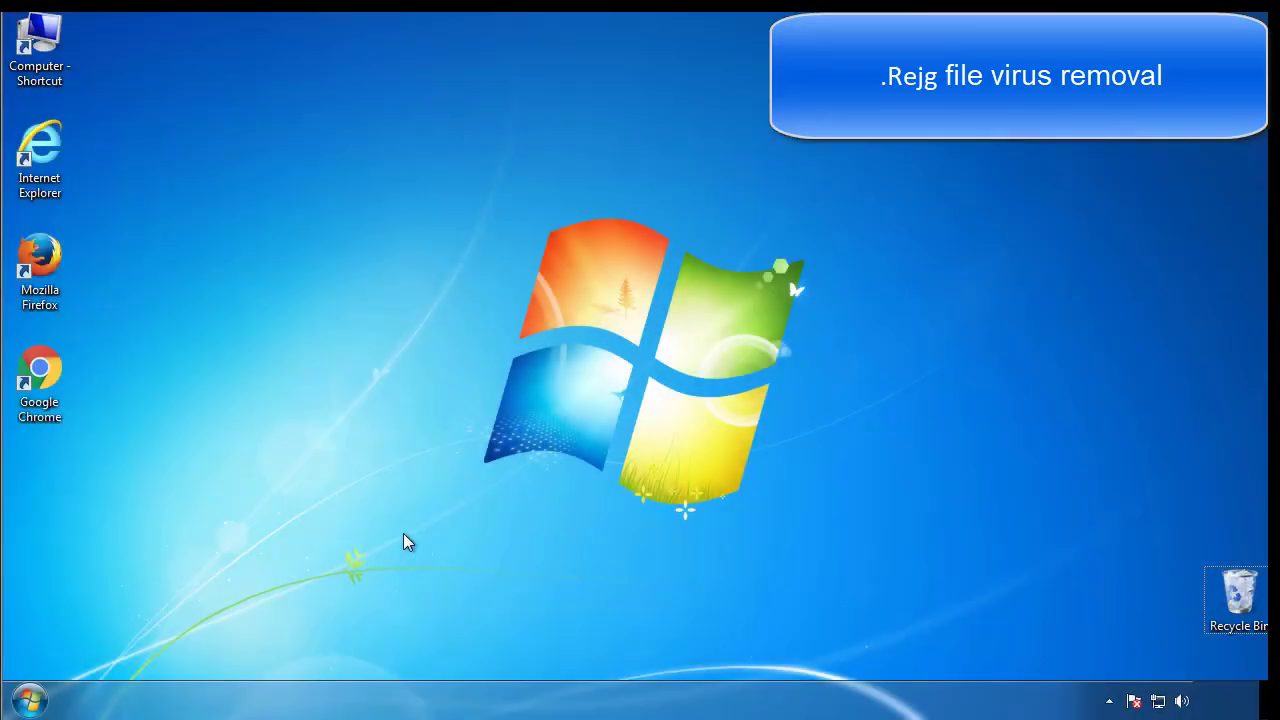
Step: Enable minimal safe boot through msconfig, restart the computer, and dismiss the safe mode help window
click(33, 699)
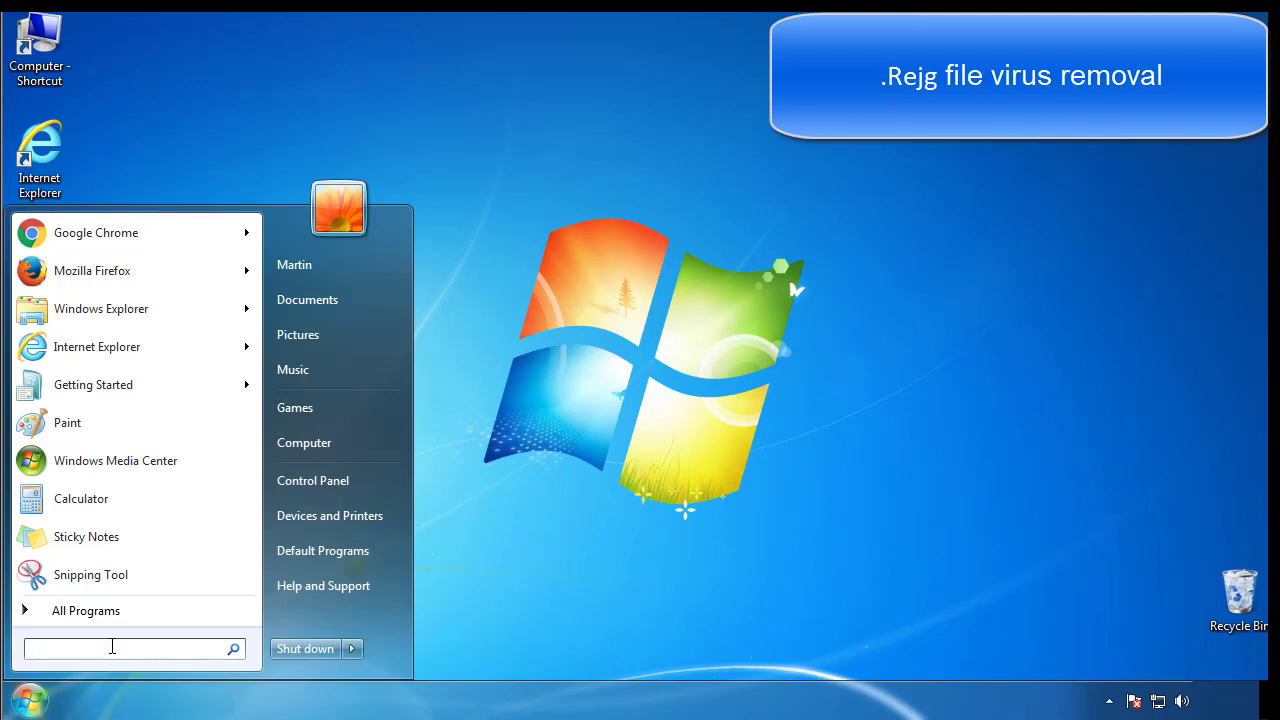
text(msconfig)
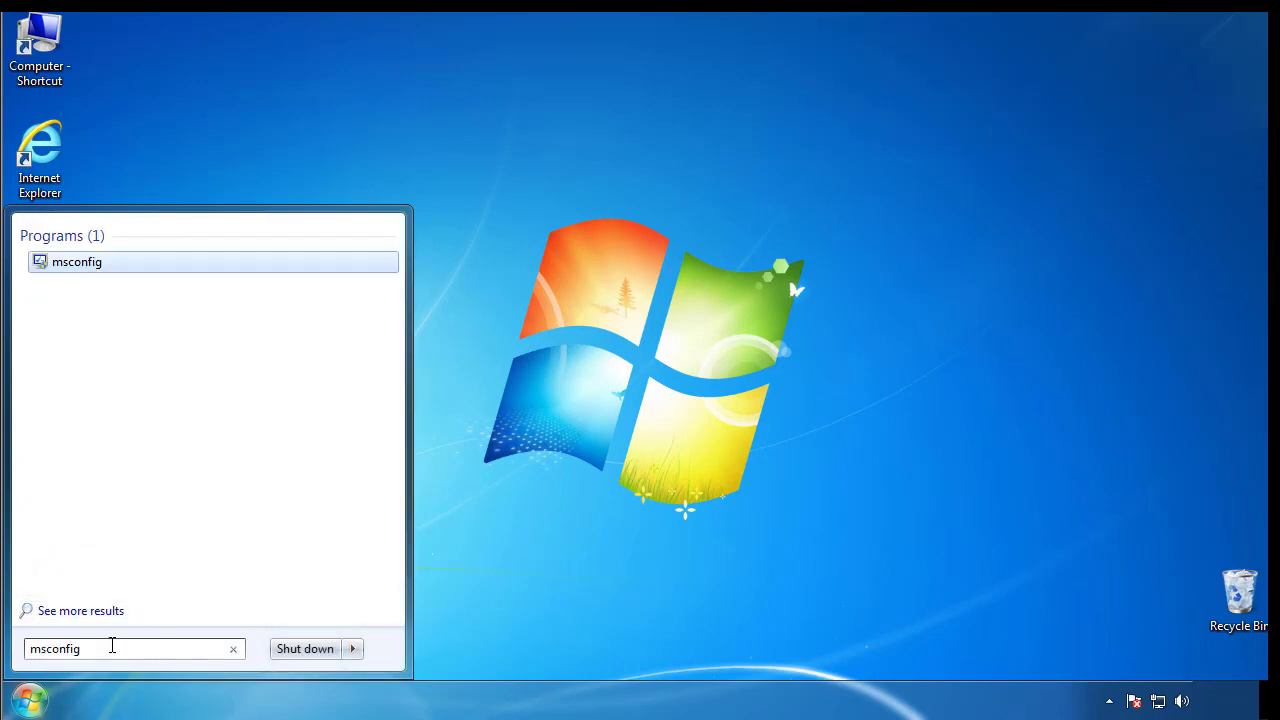
key(Return)
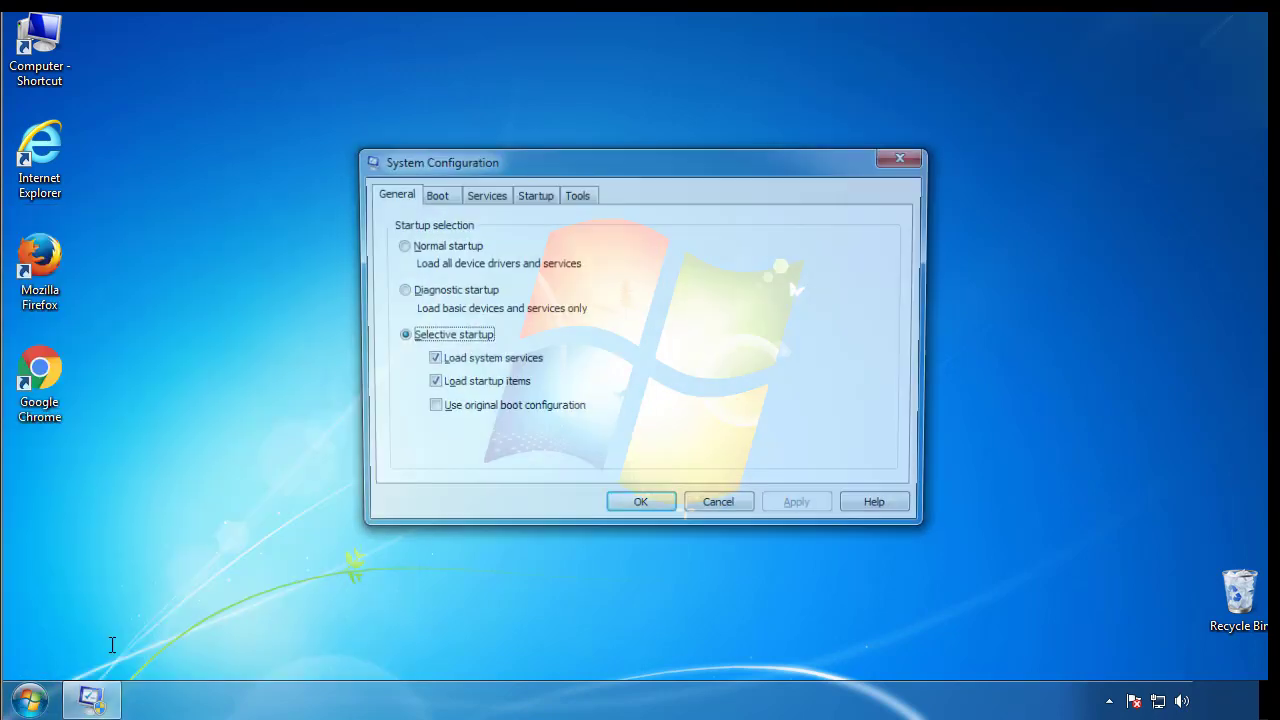
click(432, 196)
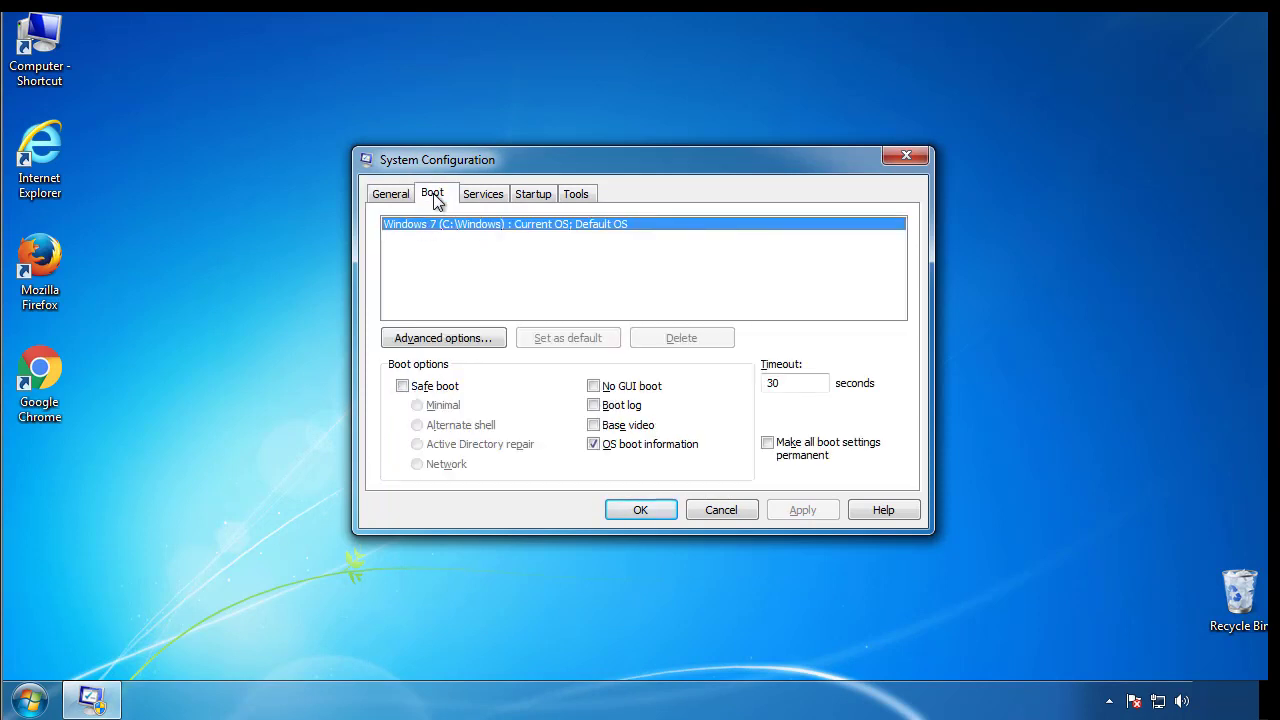
click(402, 386)
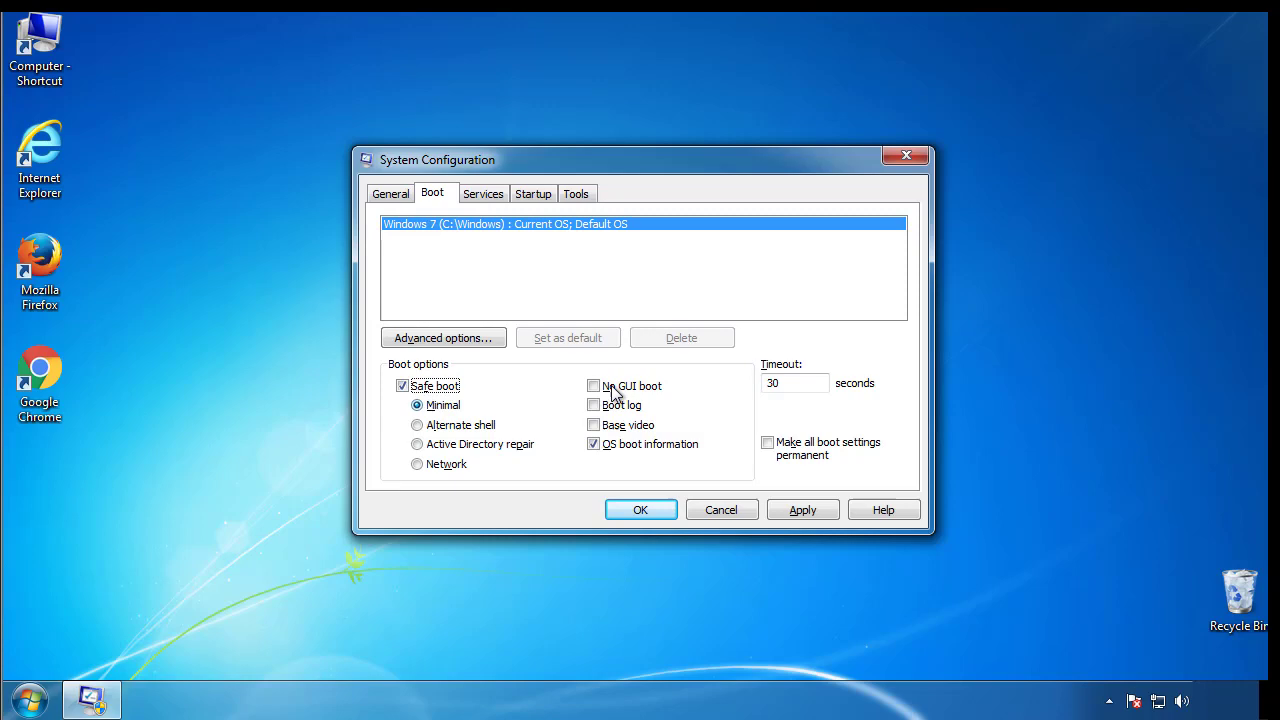
click(651, 513)
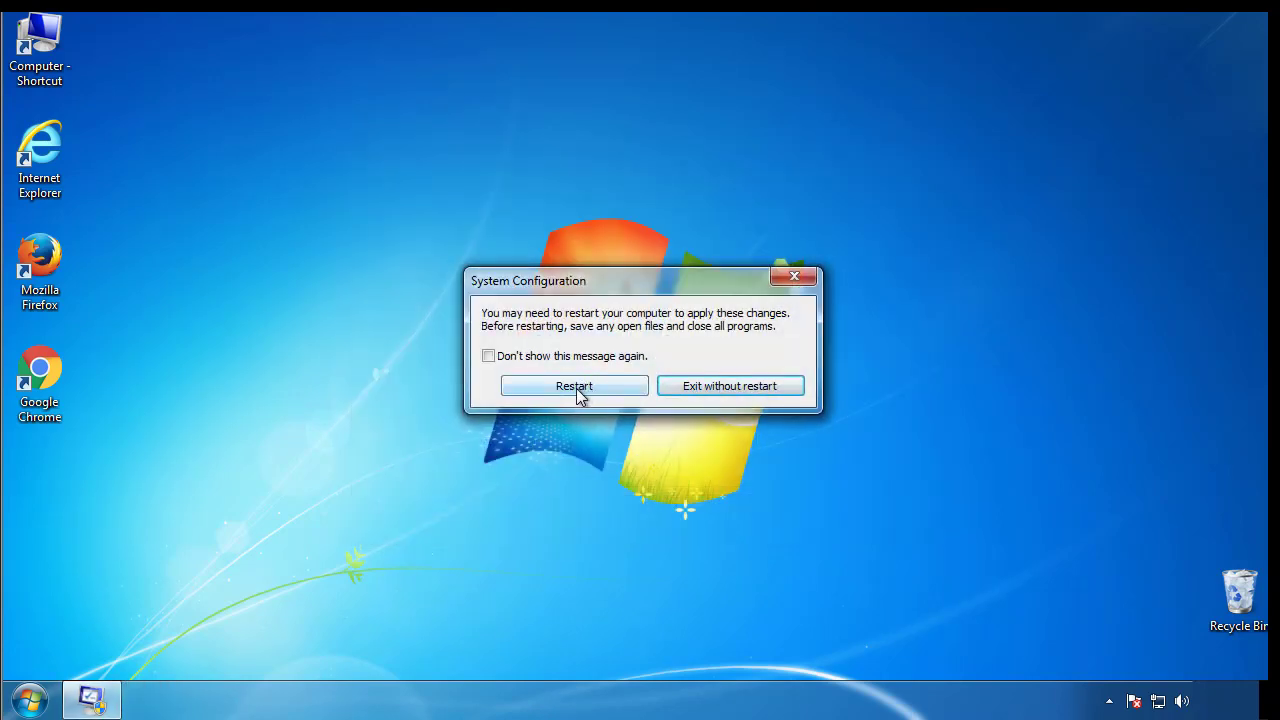
click(579, 390)
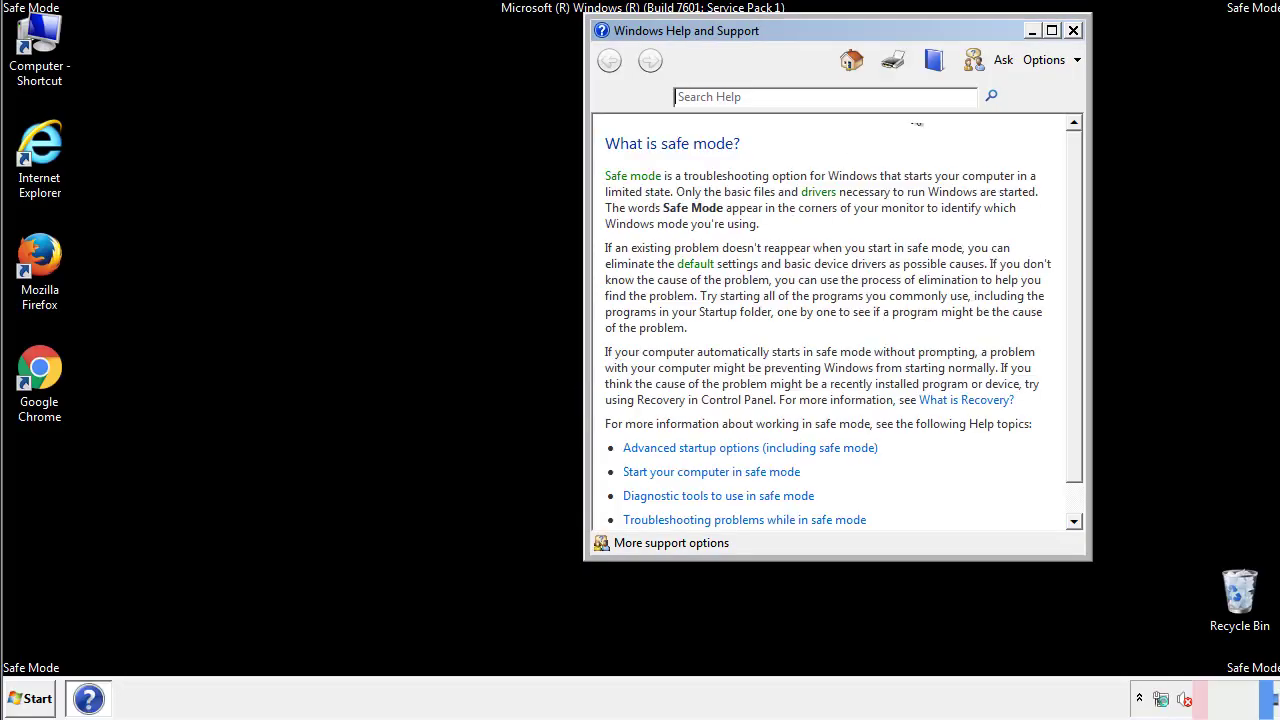
click(1073, 30)
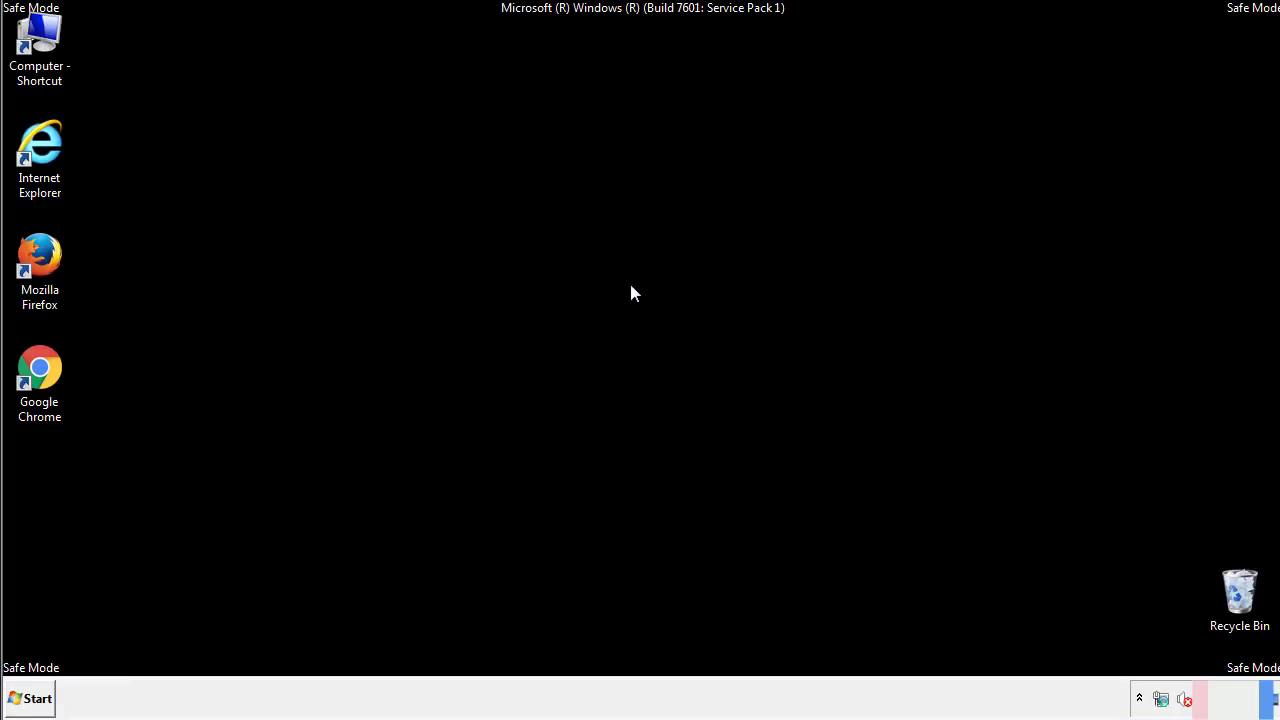
Step: Apply the Folder Options setting that shows hidden files, folders, and drives, and close Control Panel
click(38, 697)
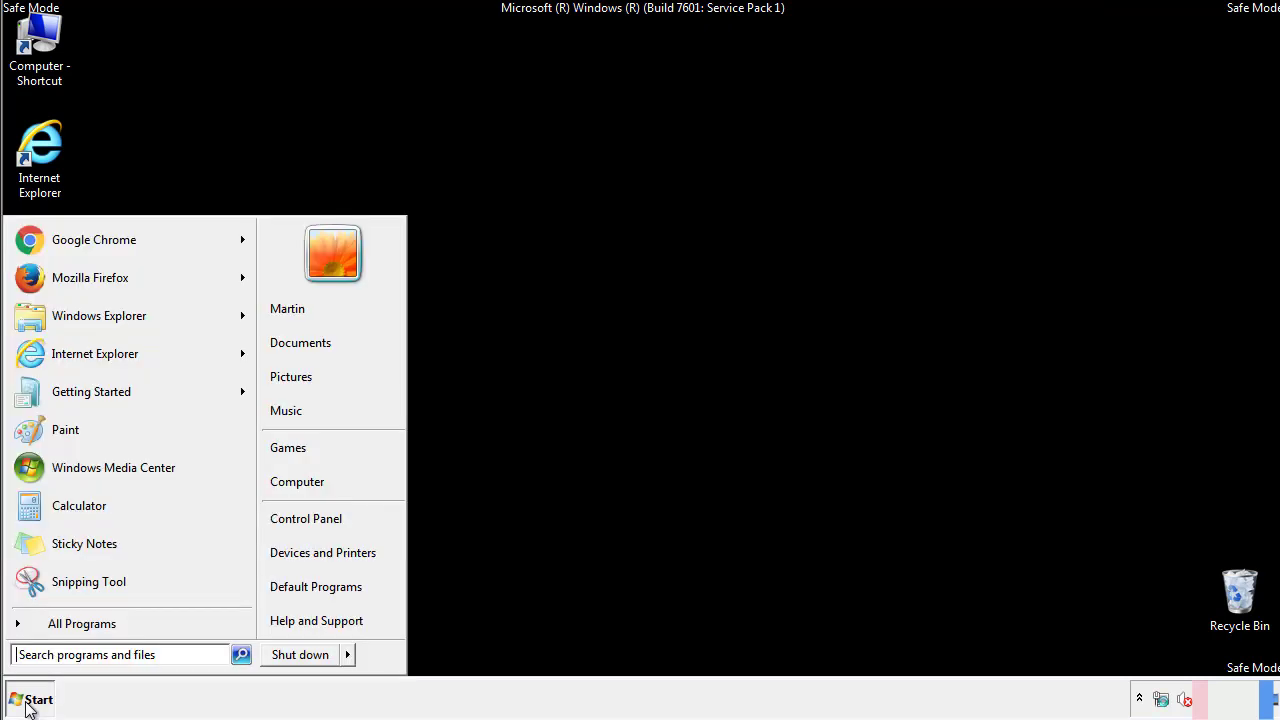
click(318, 515)
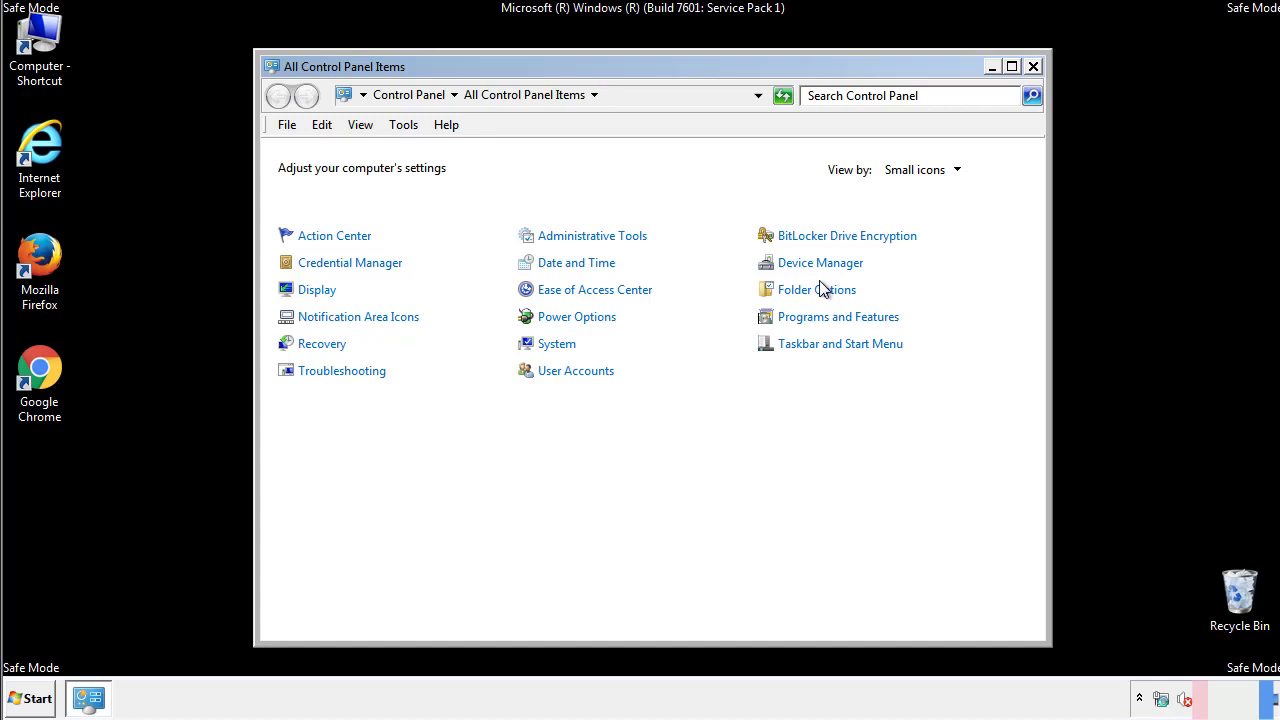
click(818, 290)
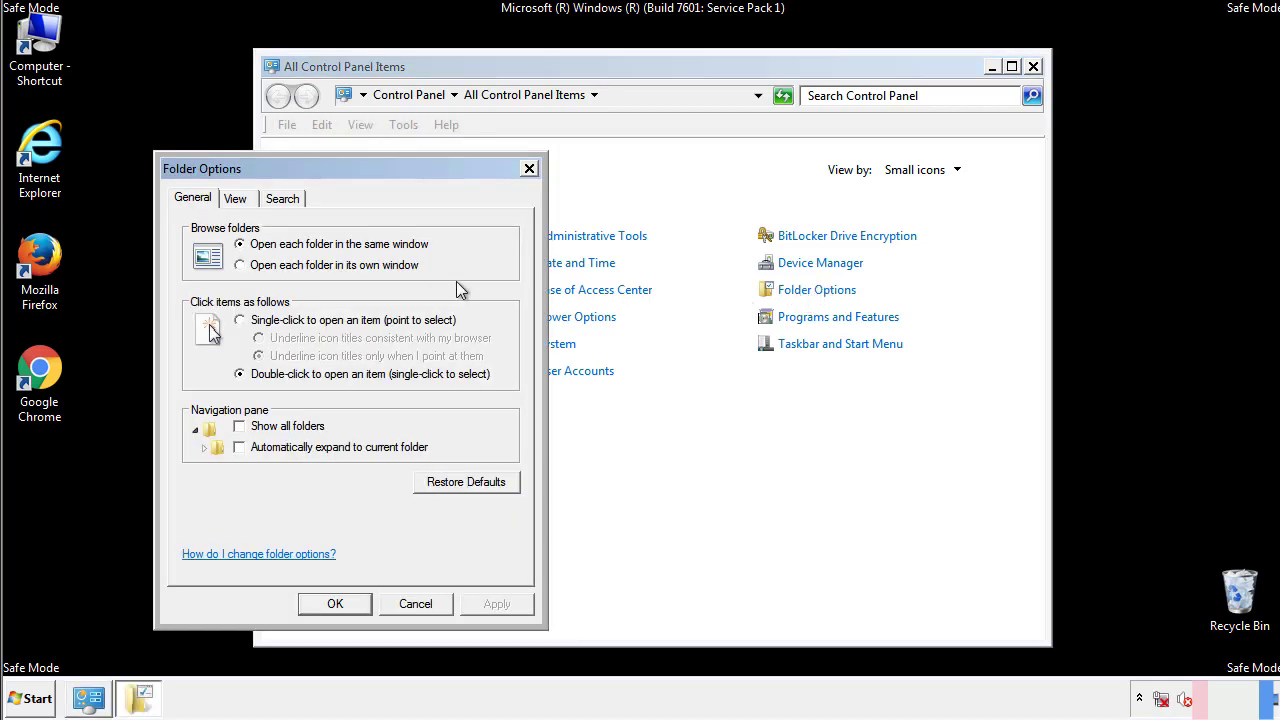
click(236, 199)
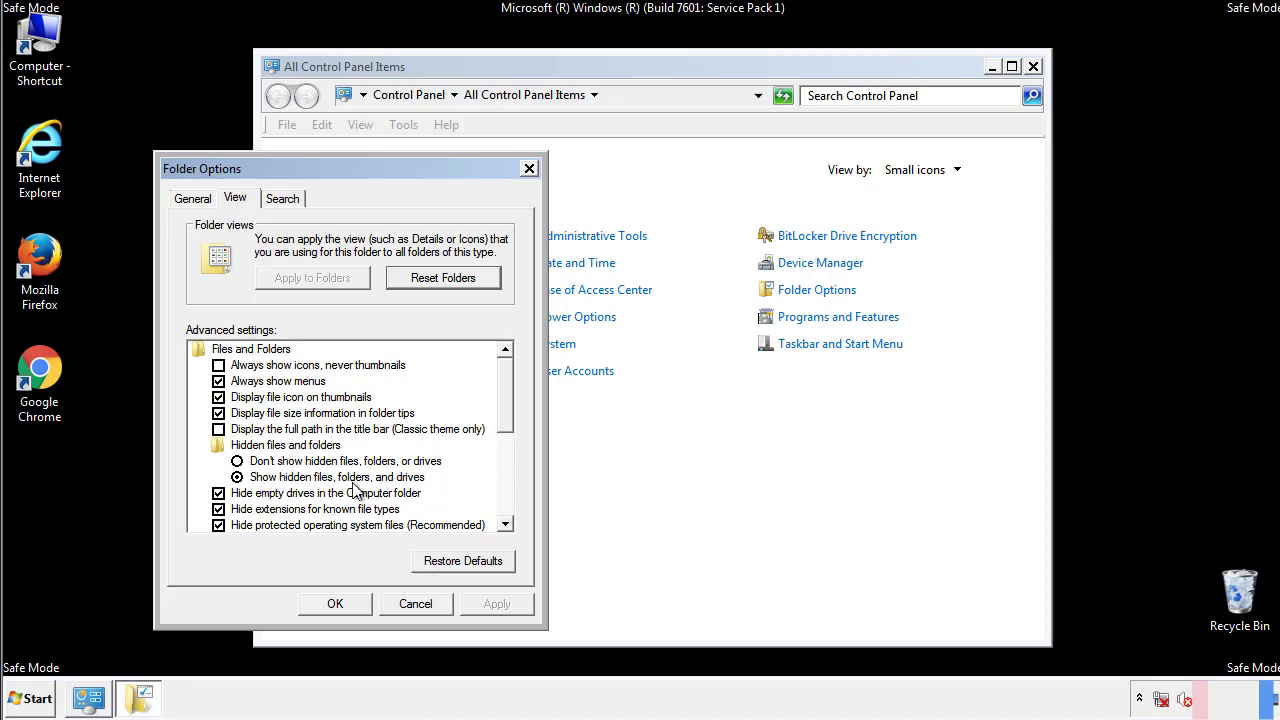
click(340, 603)
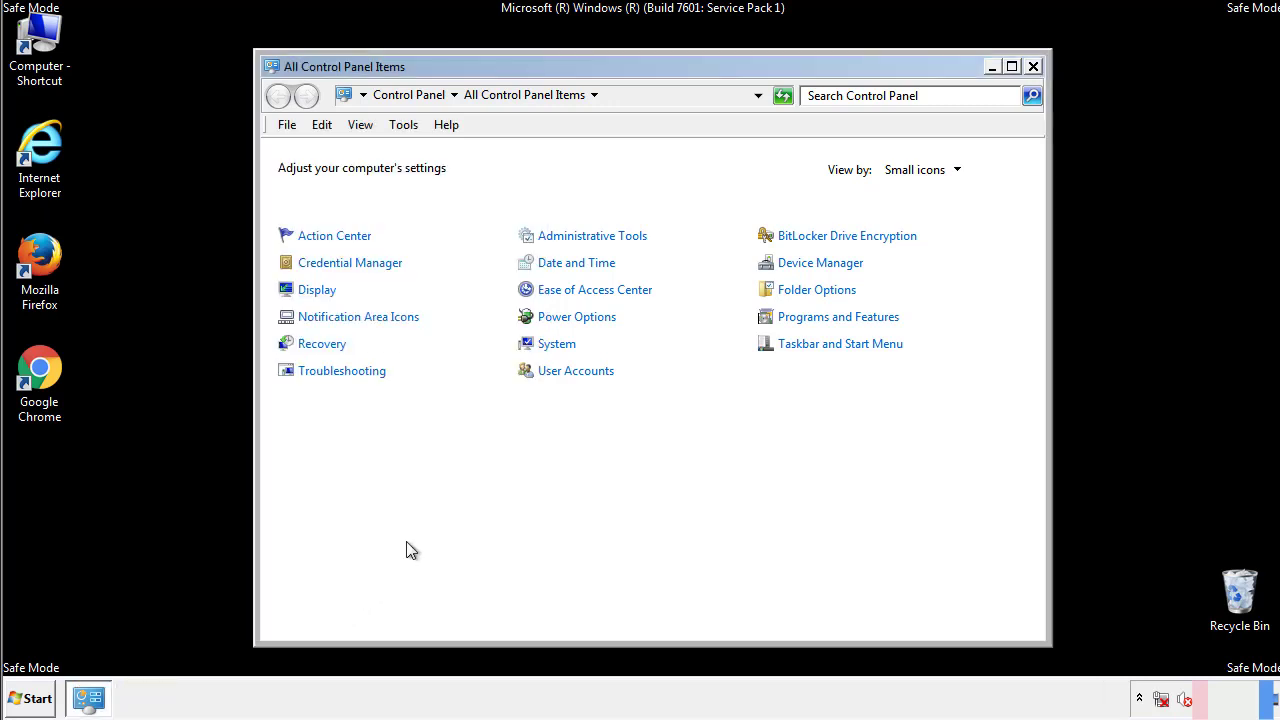
click(1033, 66)
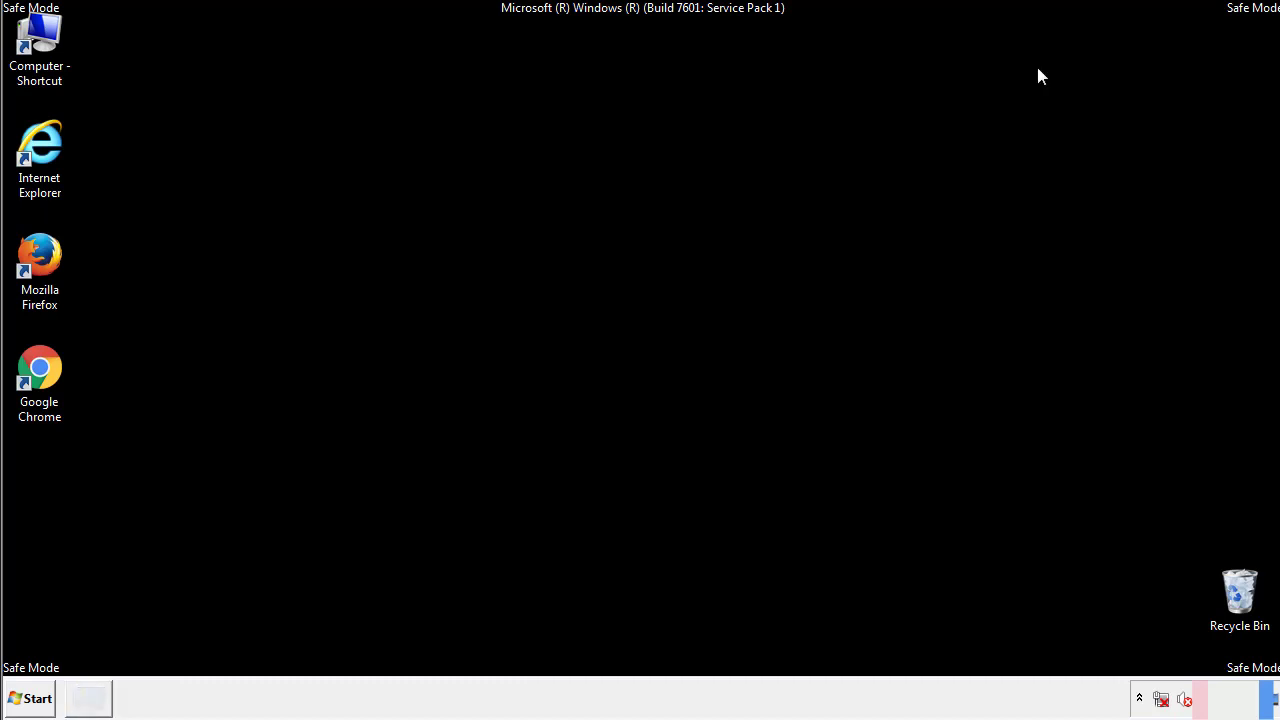
Step: Browse to the folder C:\Windows\System32\drivers\etc
double_click(50, 36)
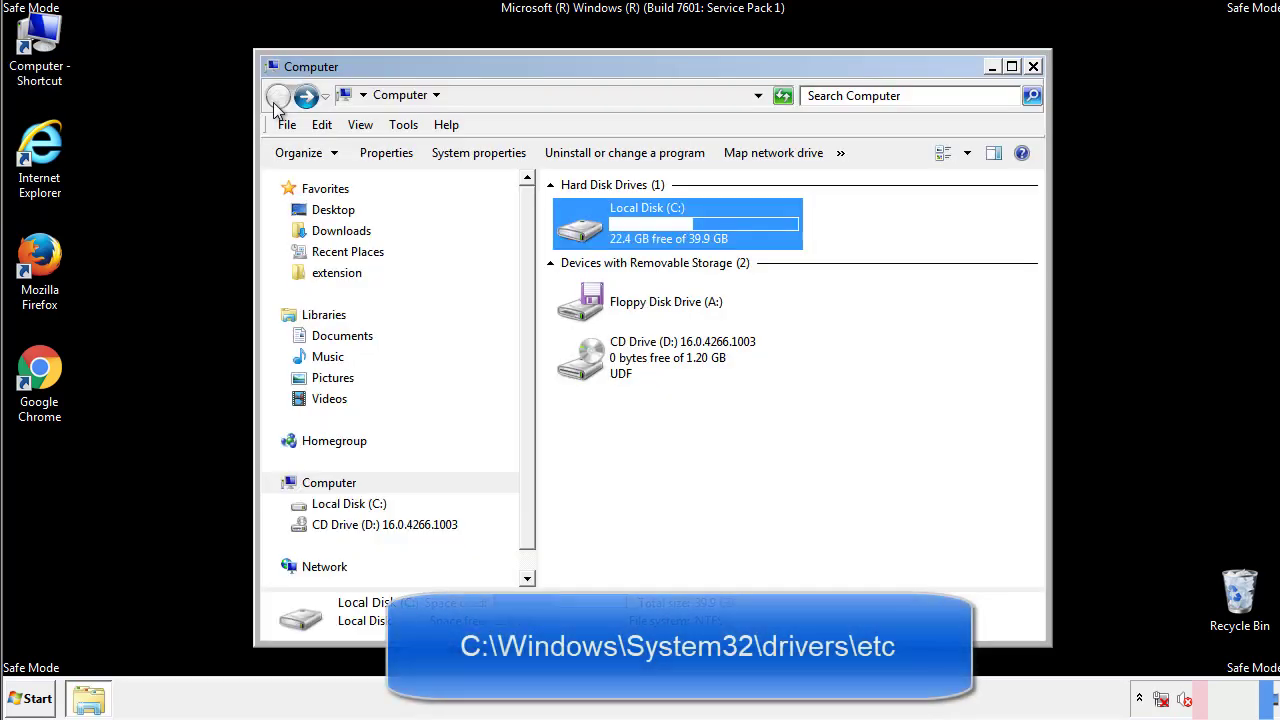
double_click(578, 228)
click(584, 368)
double_click(584, 368)
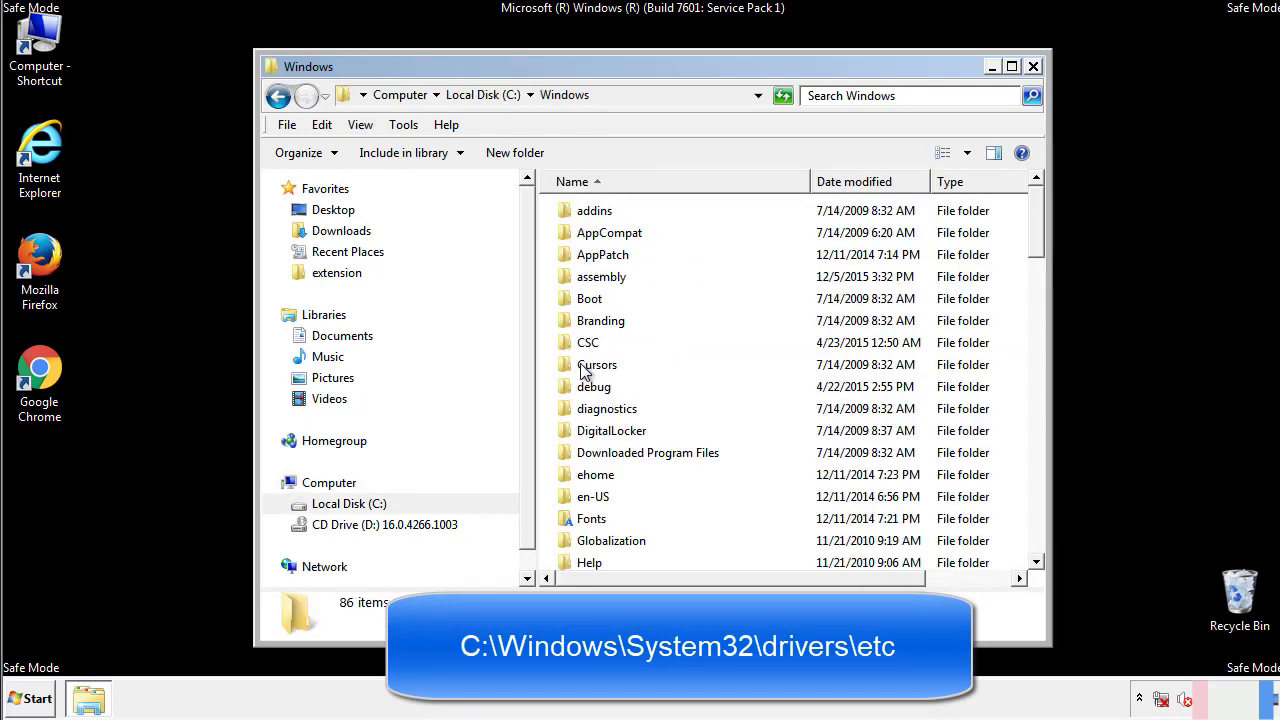
scroll(589, 450, down, 2)
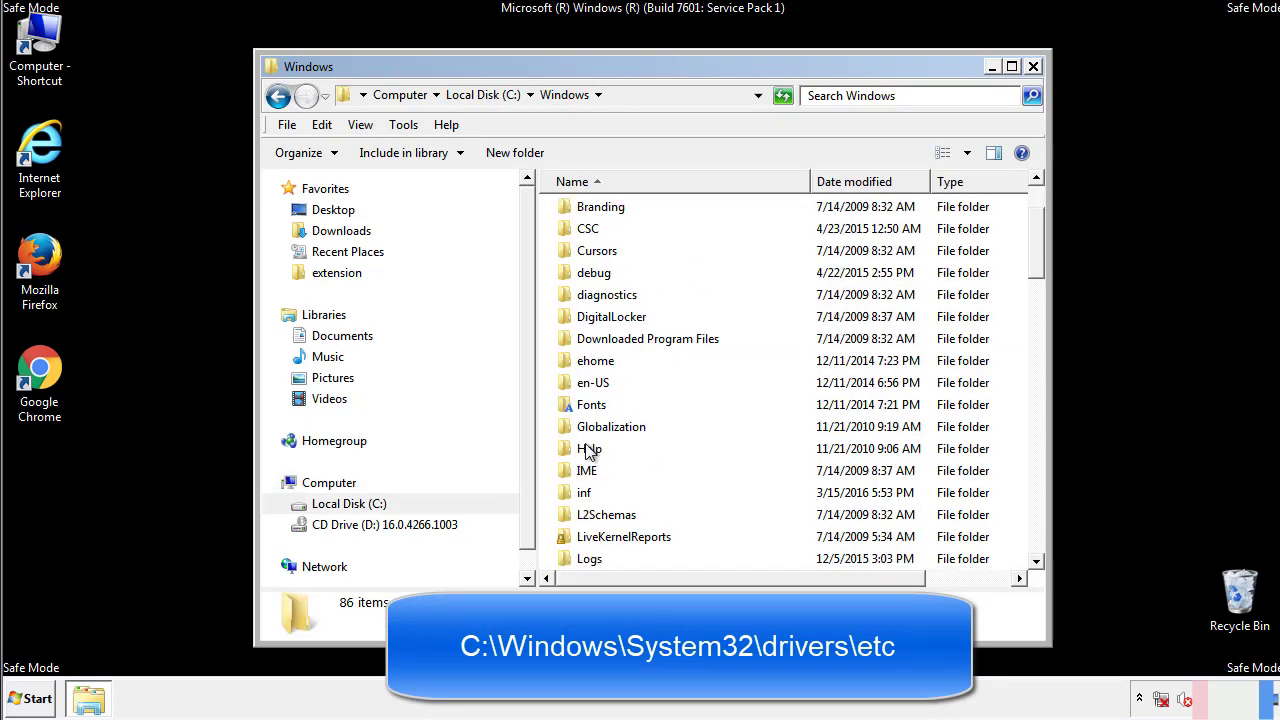
scroll(589, 452, down, 7)
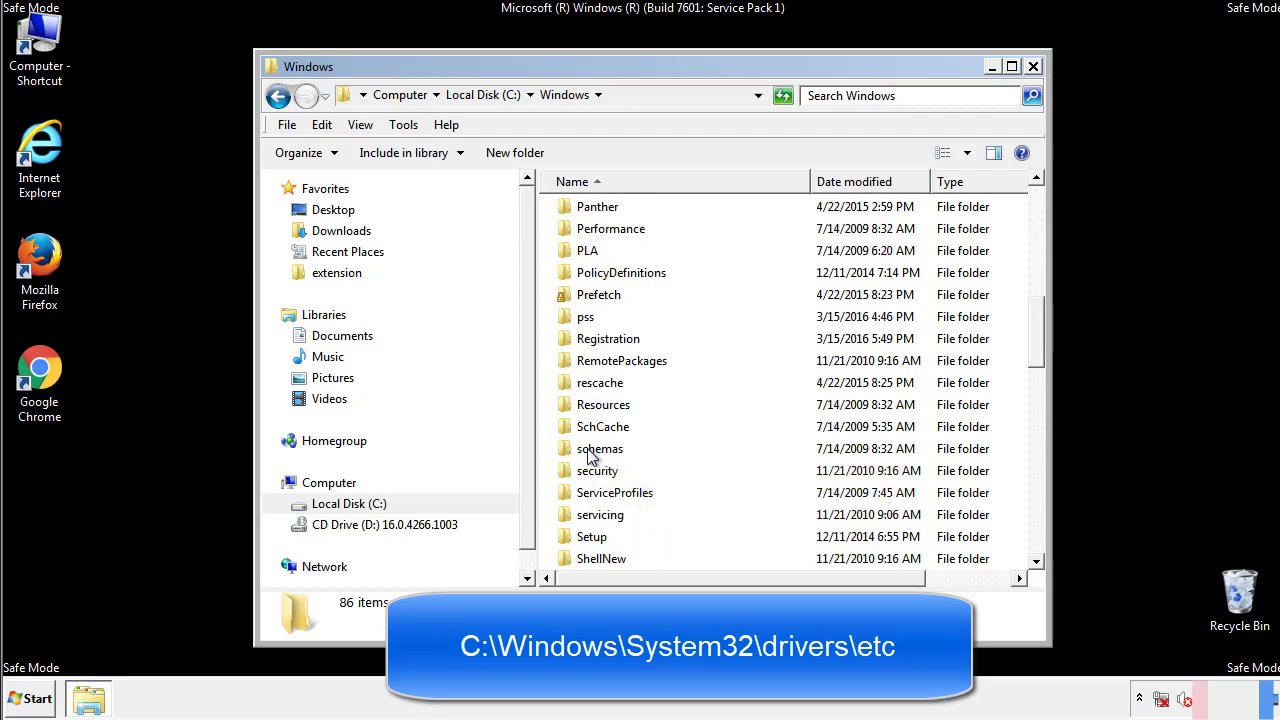
scroll(588, 452, down, 2)
double_click(605, 517)
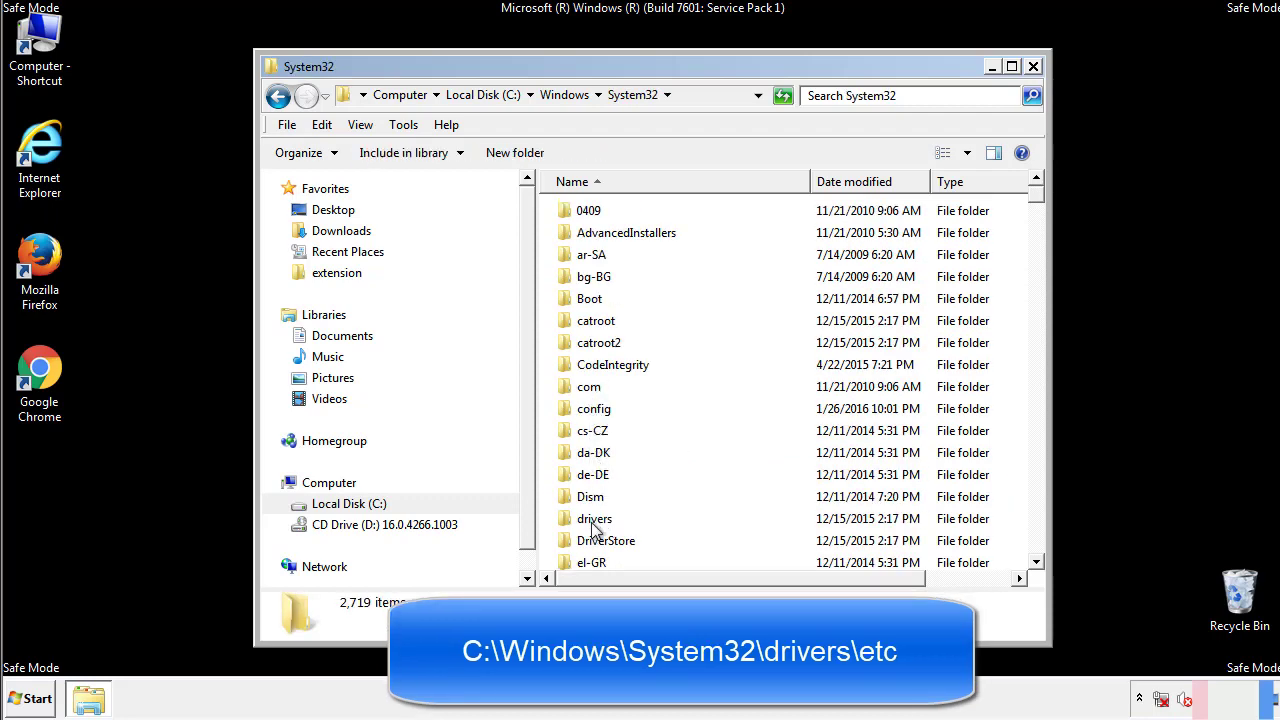
double_click(594, 522)
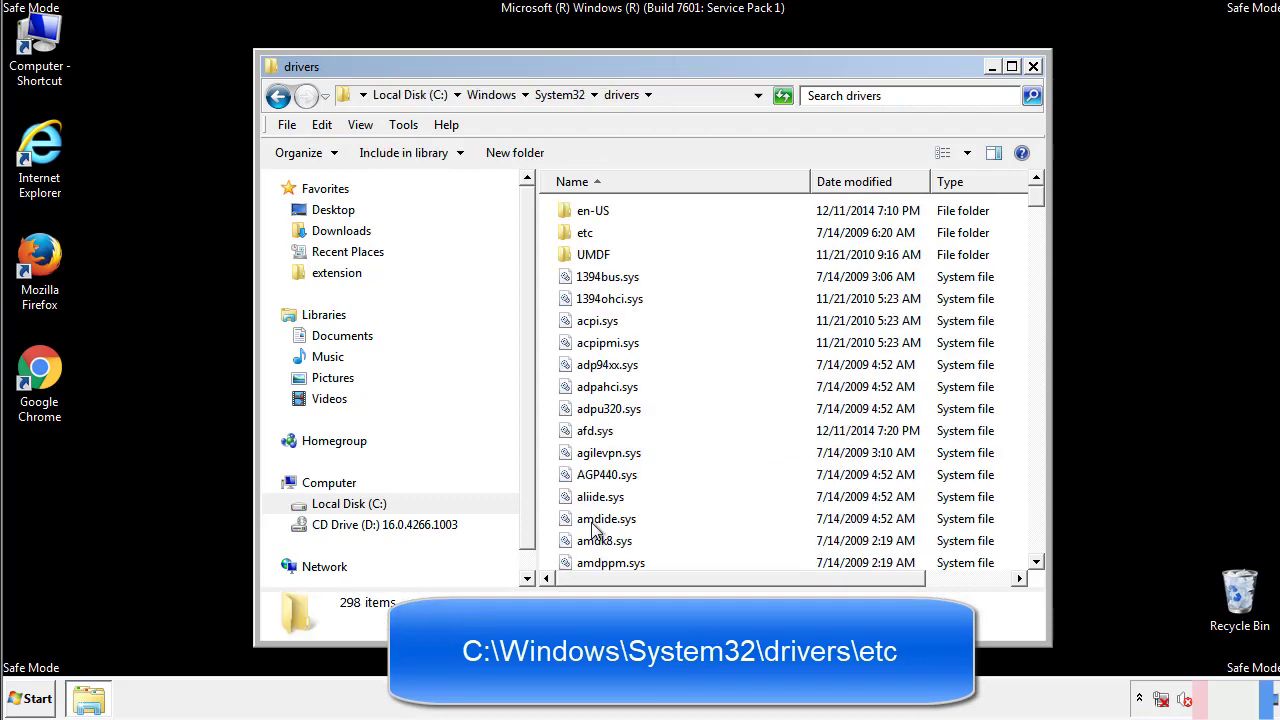
double_click(574, 236)
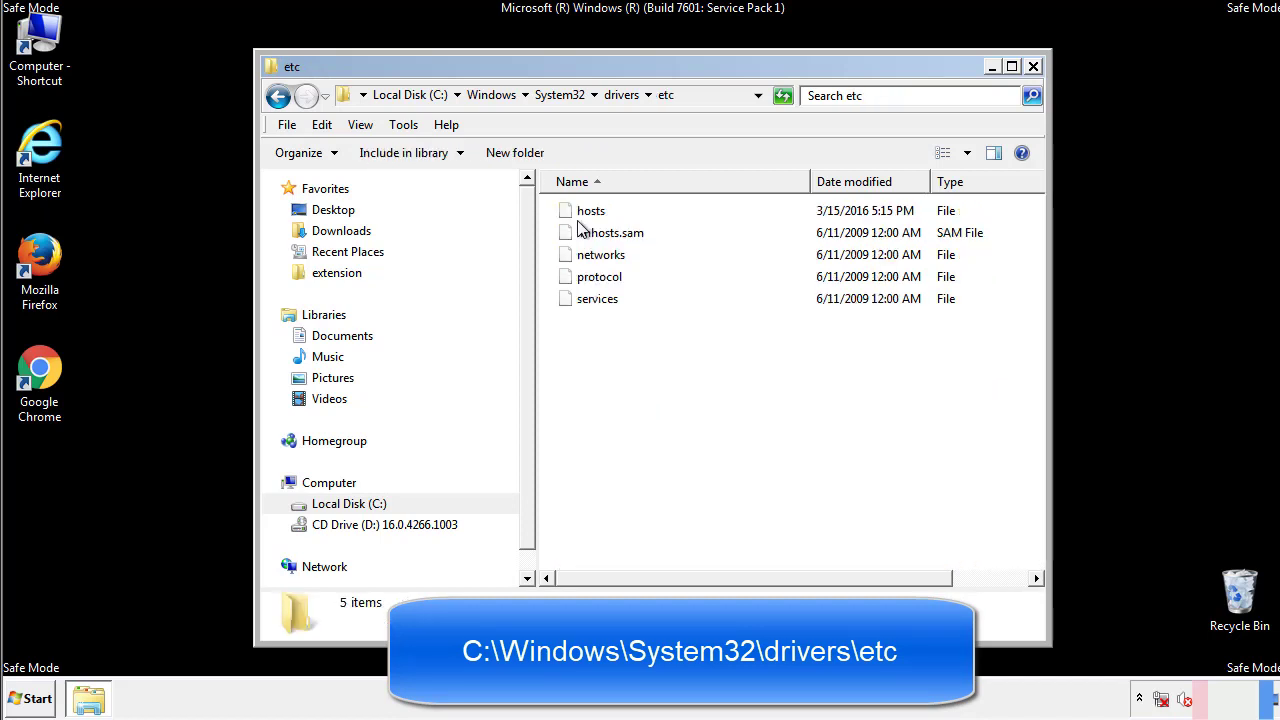
Step: Open the hosts file in Notepad and move its window so the whole text is on screen
double_click(584, 214)
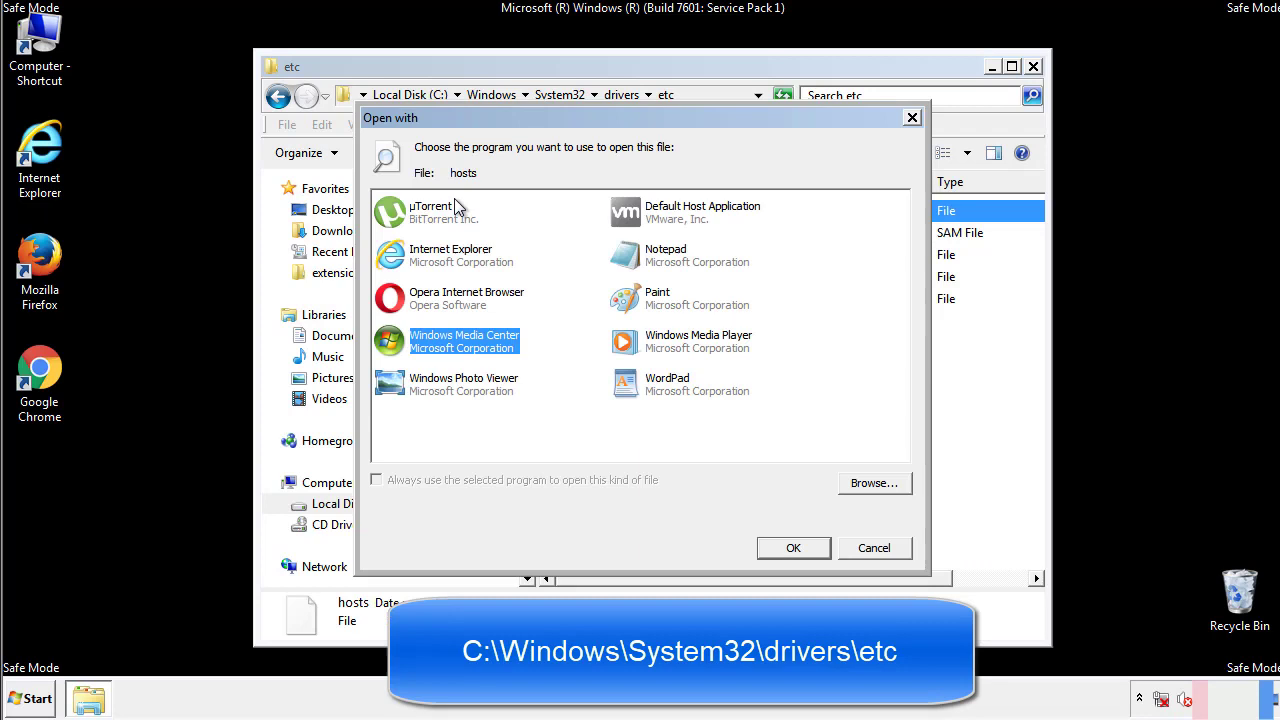
click(648, 261)
click(790, 547)
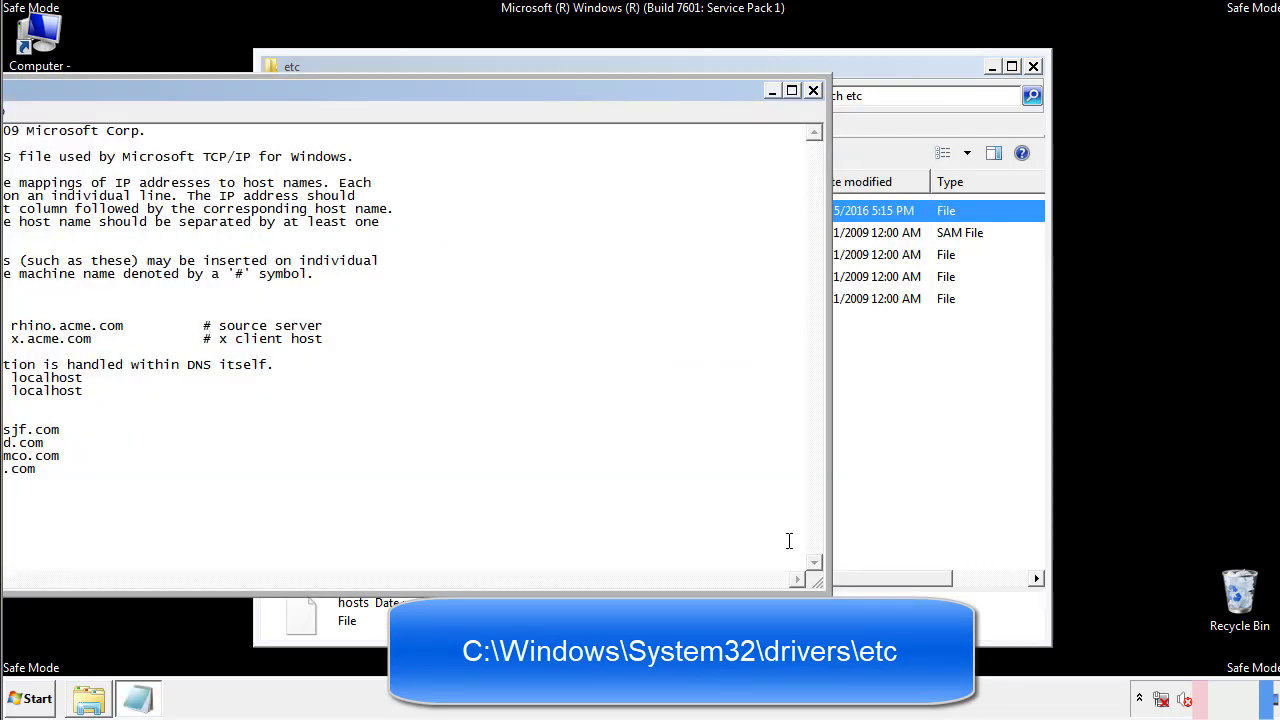
drag(523, 90, 814, 109)
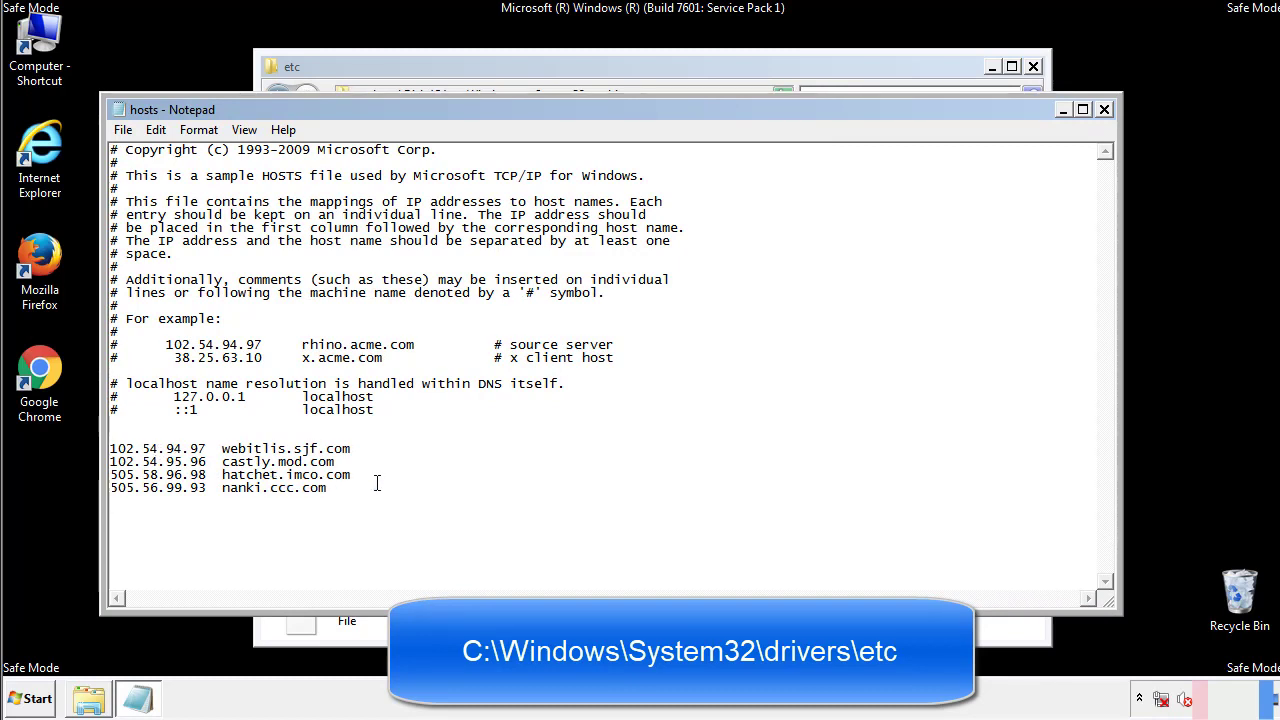
Step: Delete the webitlis.sjf.com, castly.mod.com, hatchet.imco.com and nanki.ccc.com entries from the hosts file, and close the file and its folder
drag(358, 489, 110, 449)
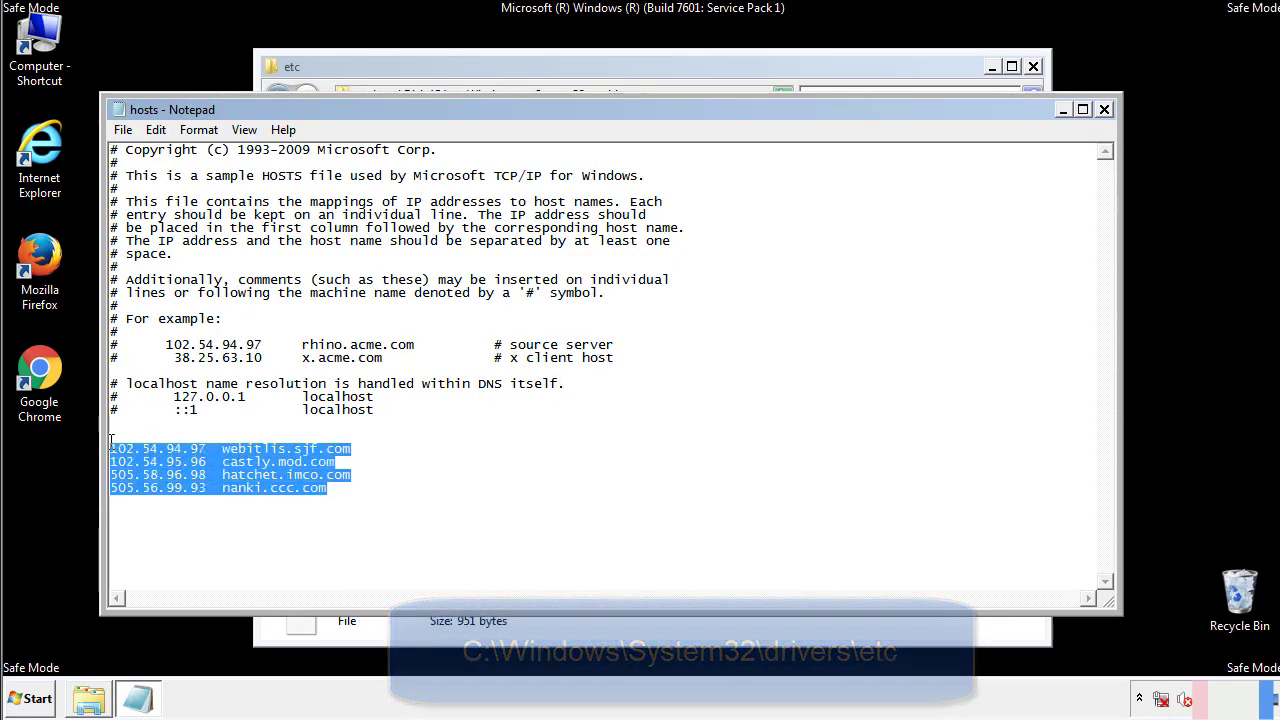
key(Delete)
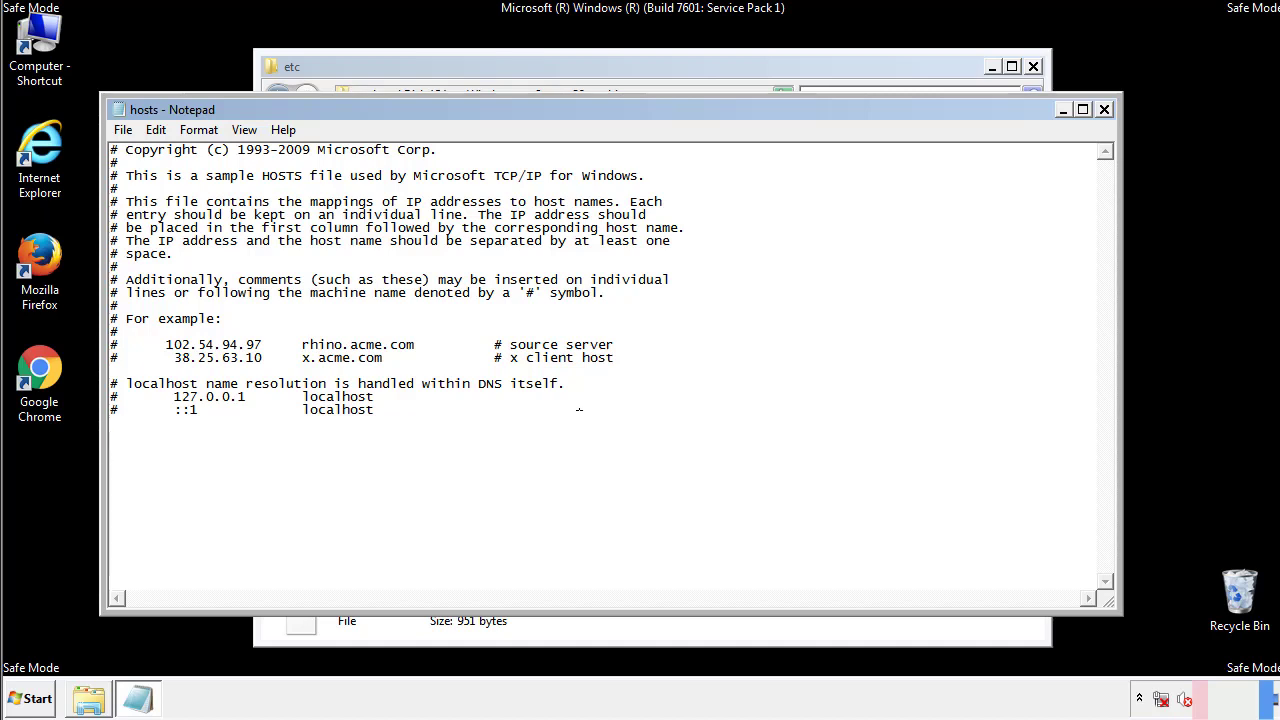
click(1104, 112)
click(566, 364)
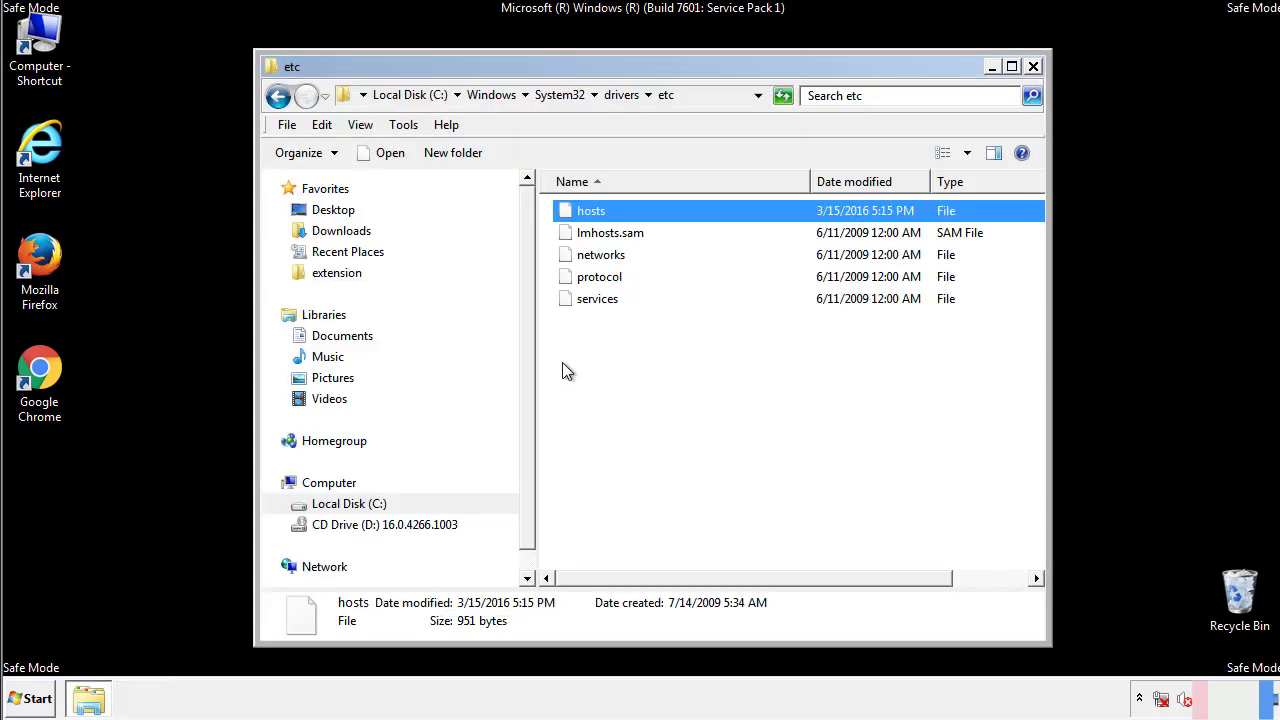
click(1033, 68)
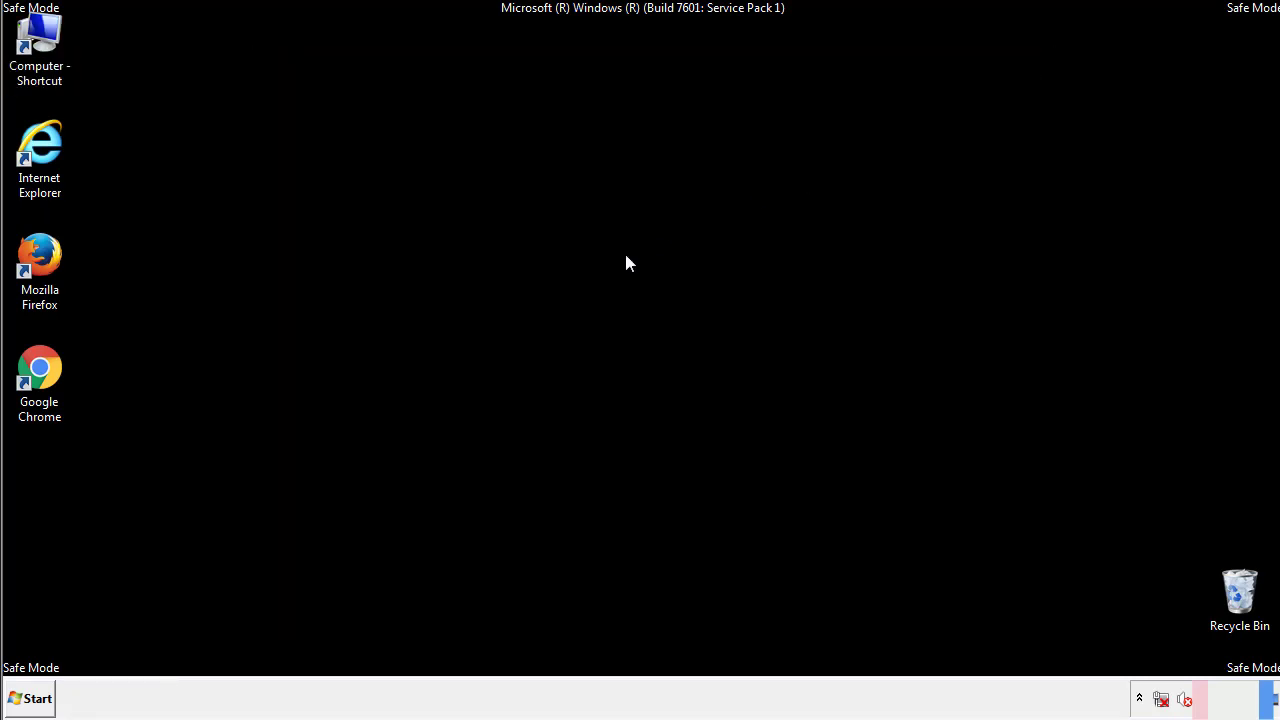
Step: Open the current user's Startup programs folder in Windows Explorer
click(30, 698)
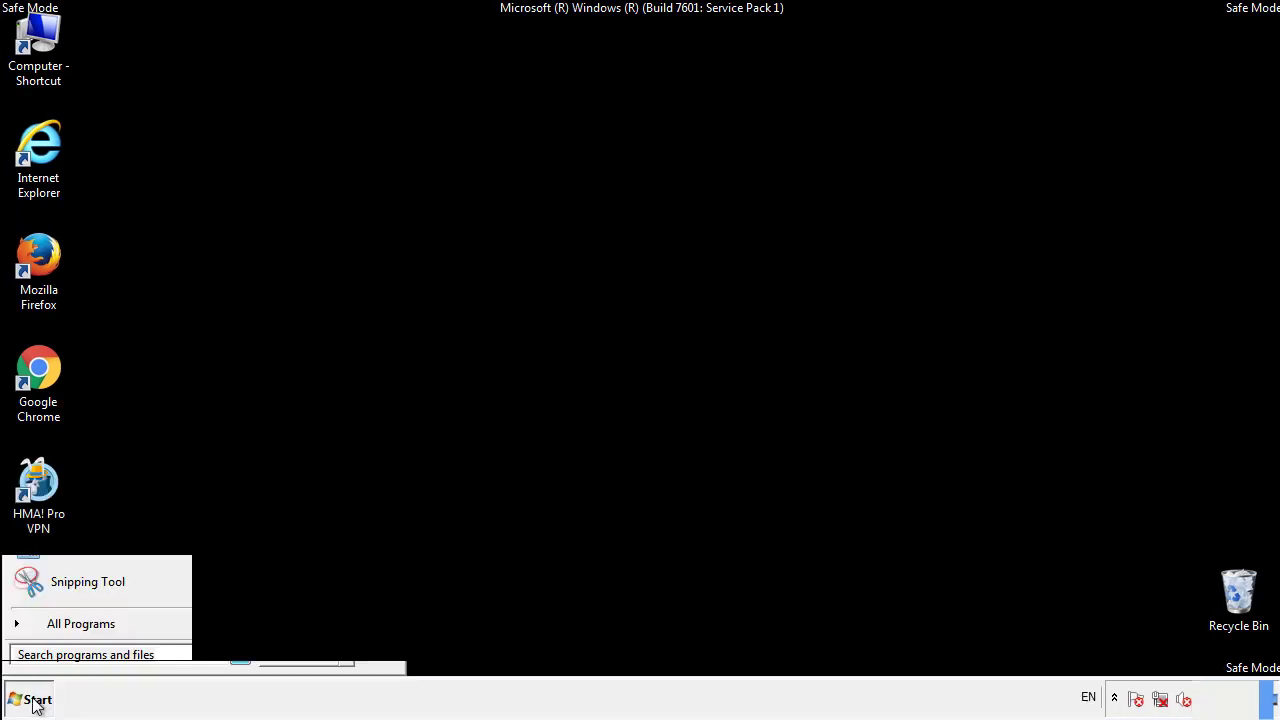
click(57, 631)
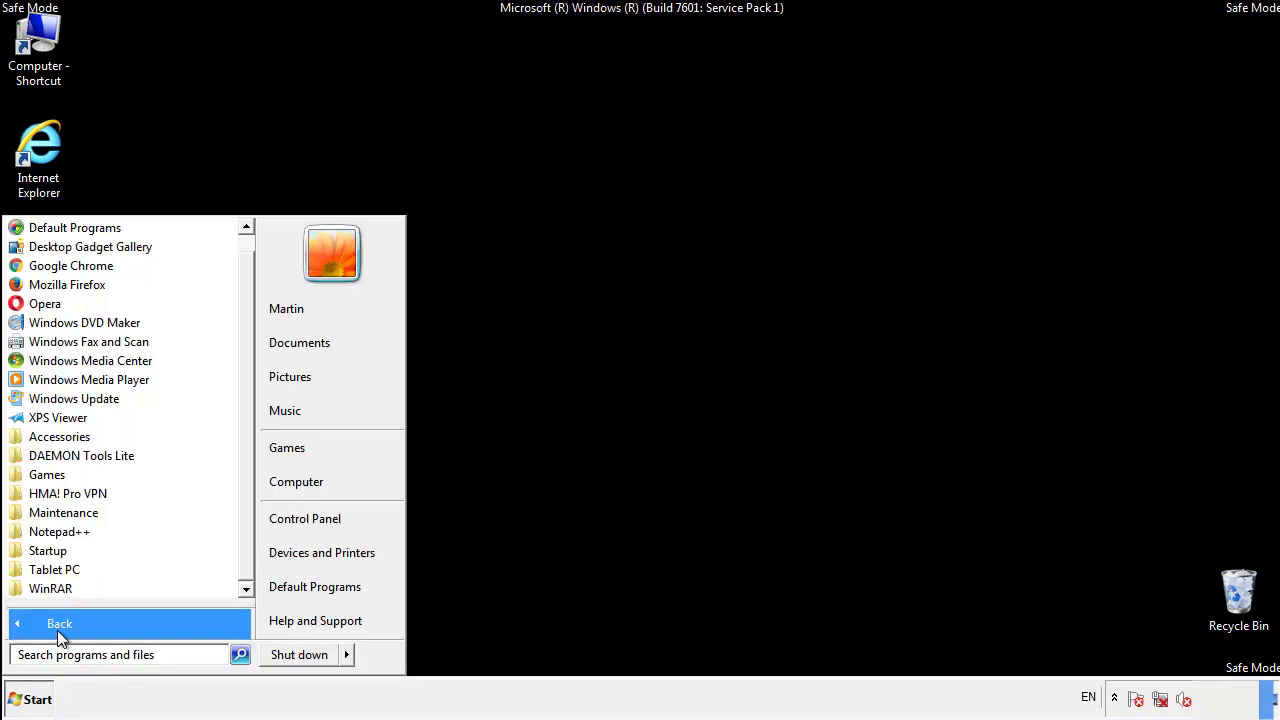
right_click(59, 542)
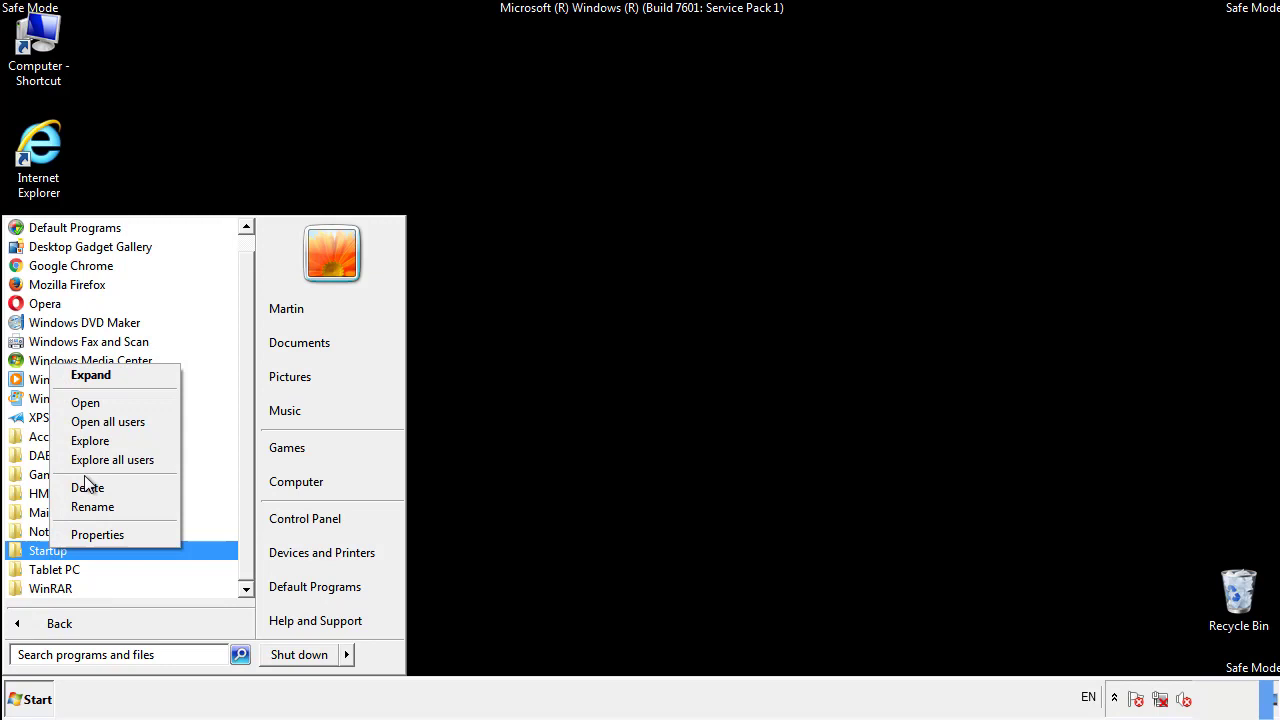
click(97, 402)
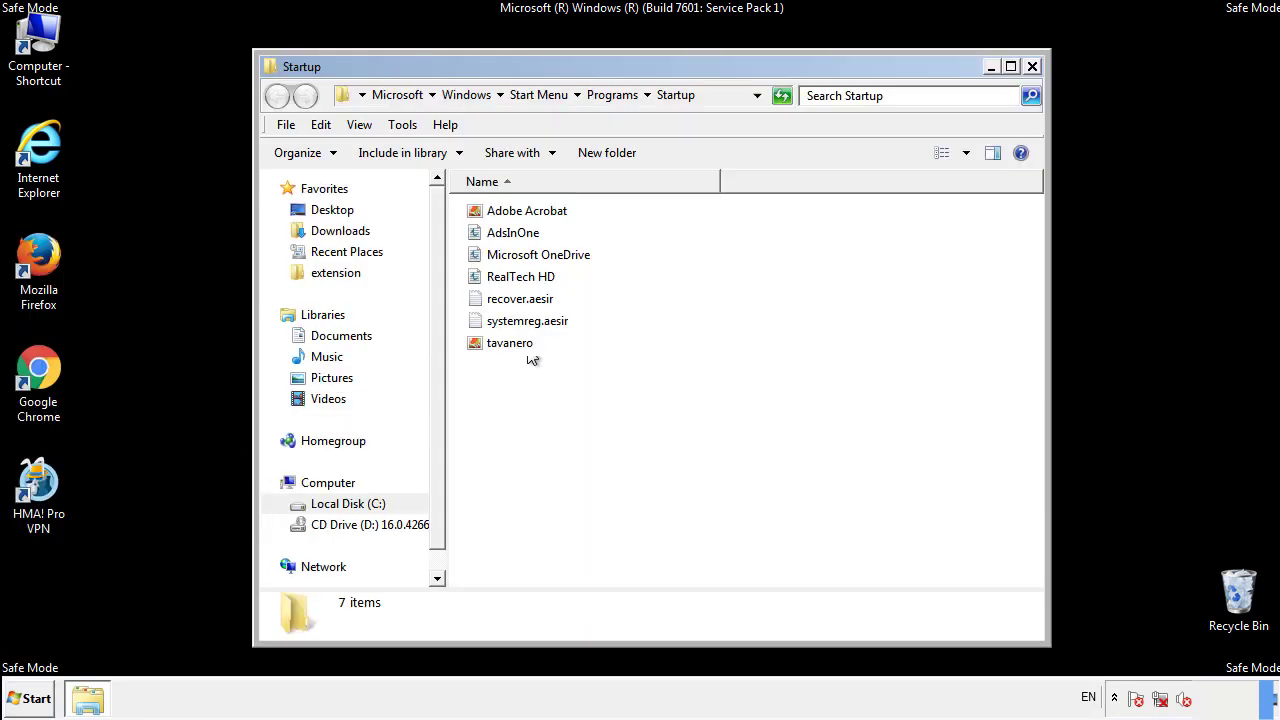
Step: Delete AdsInOne, recover.aesir, systemreg.aesir and tavanero from the Startup folder, and close the folder
click(522, 237)
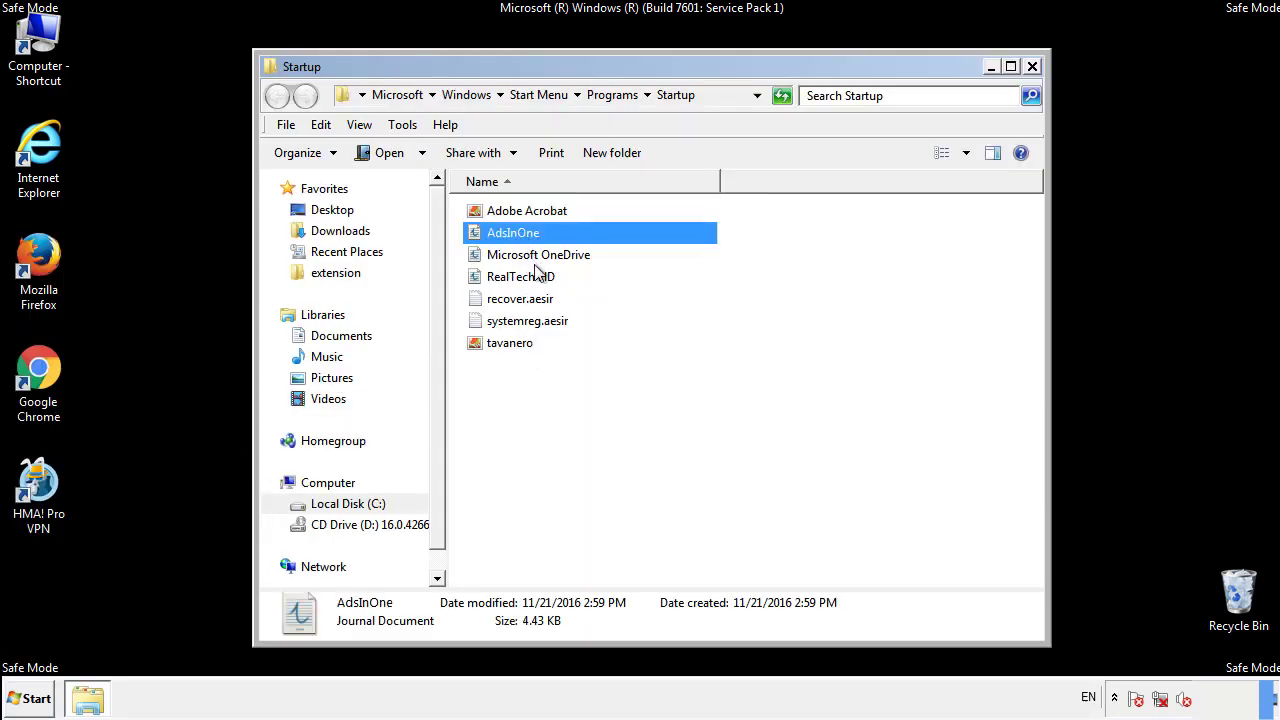
ctrl+click(520, 303)
ctrl+click(532, 321)
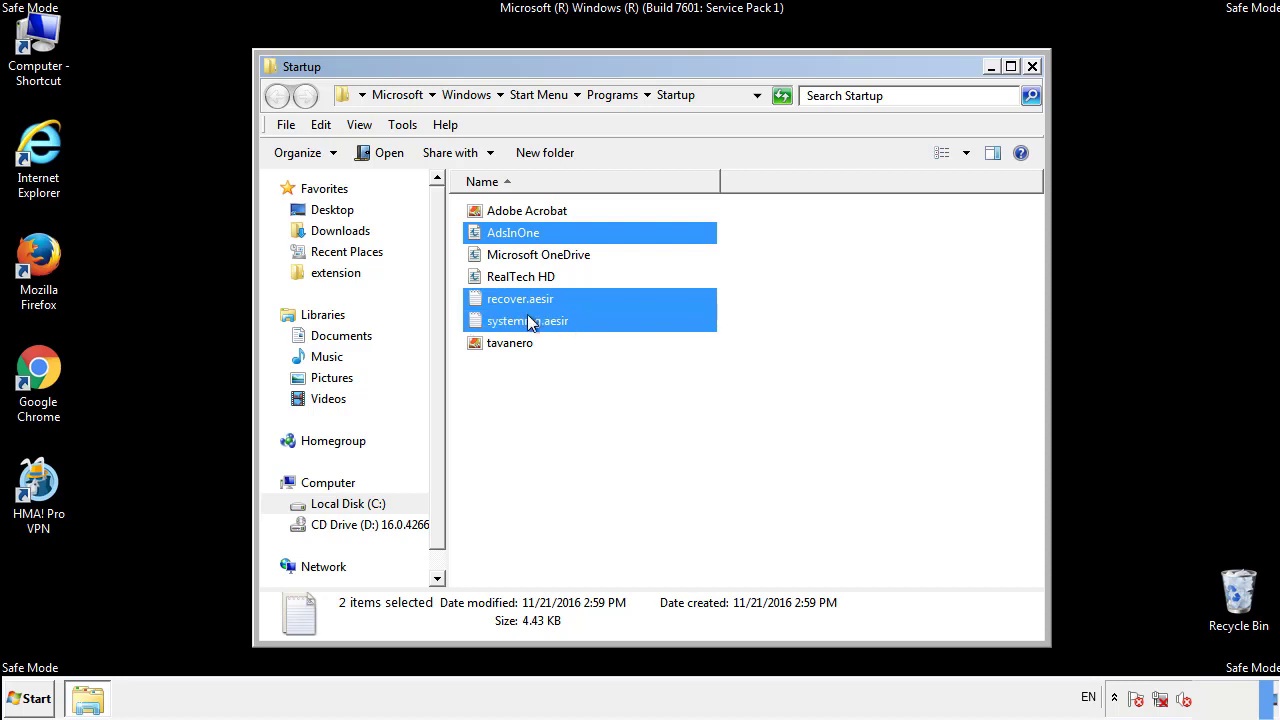
ctrl+click(513, 341)
right_click(507, 344)
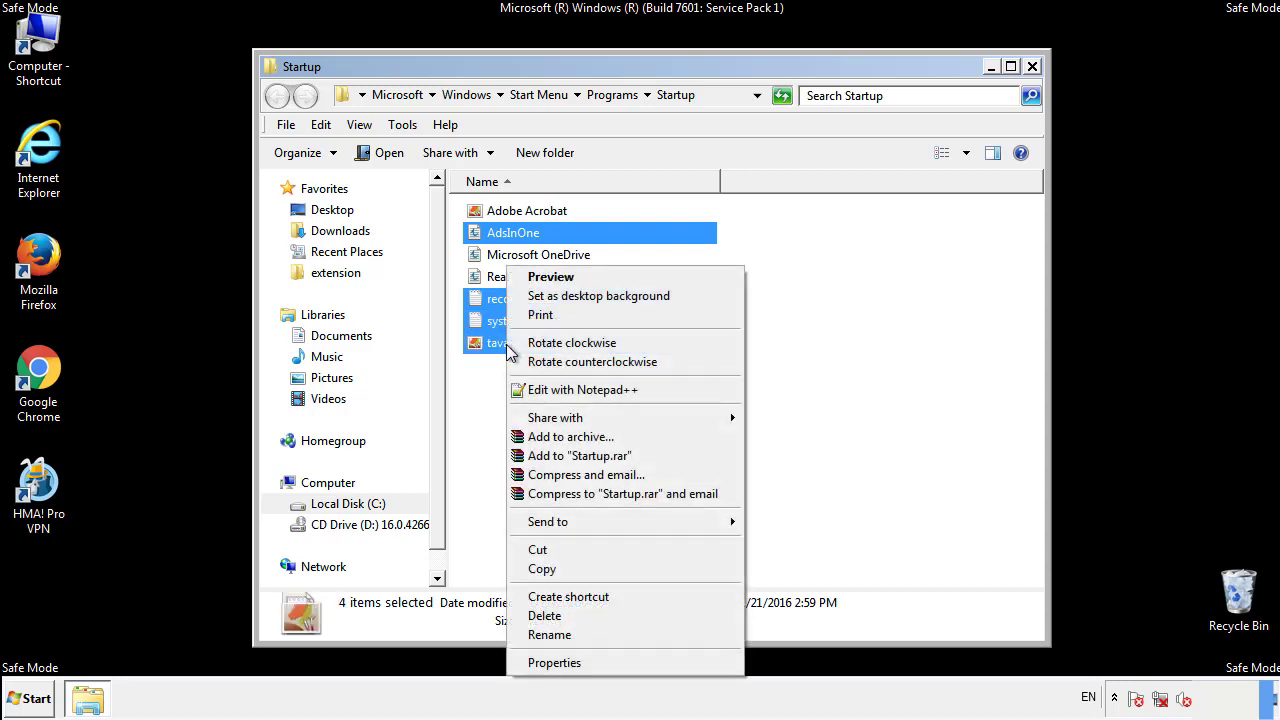
click(543, 615)
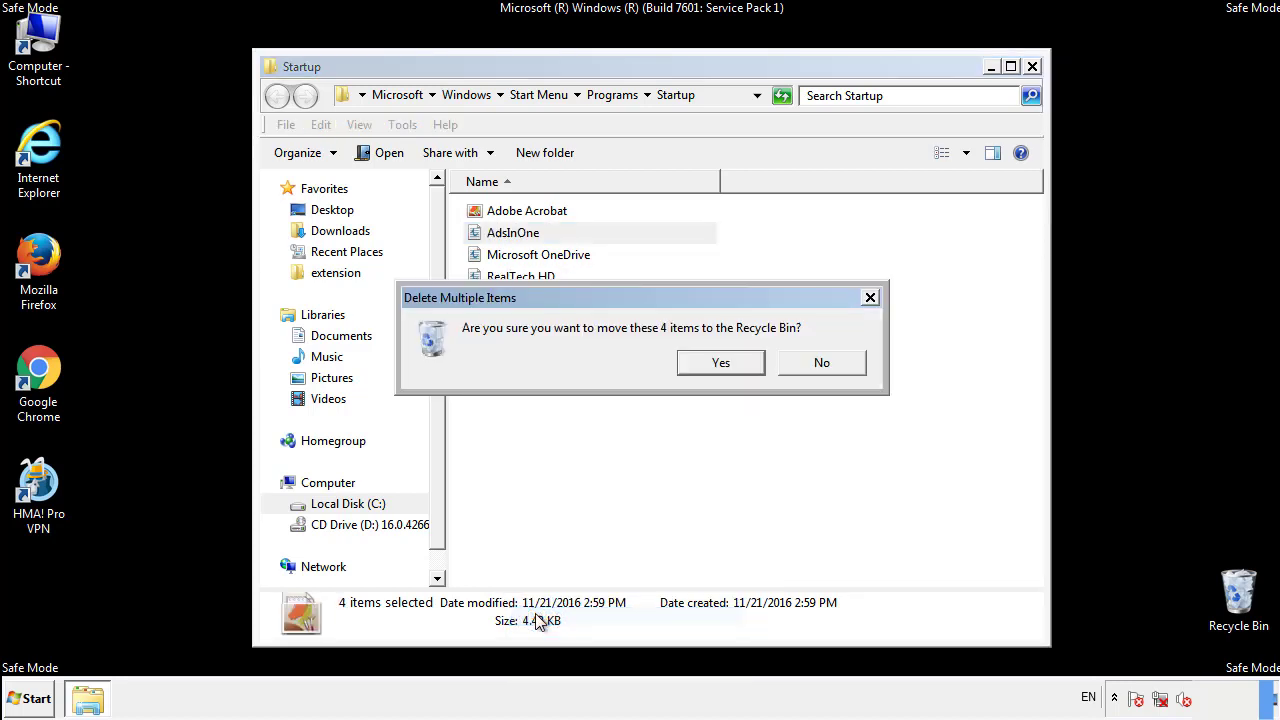
click(708, 366)
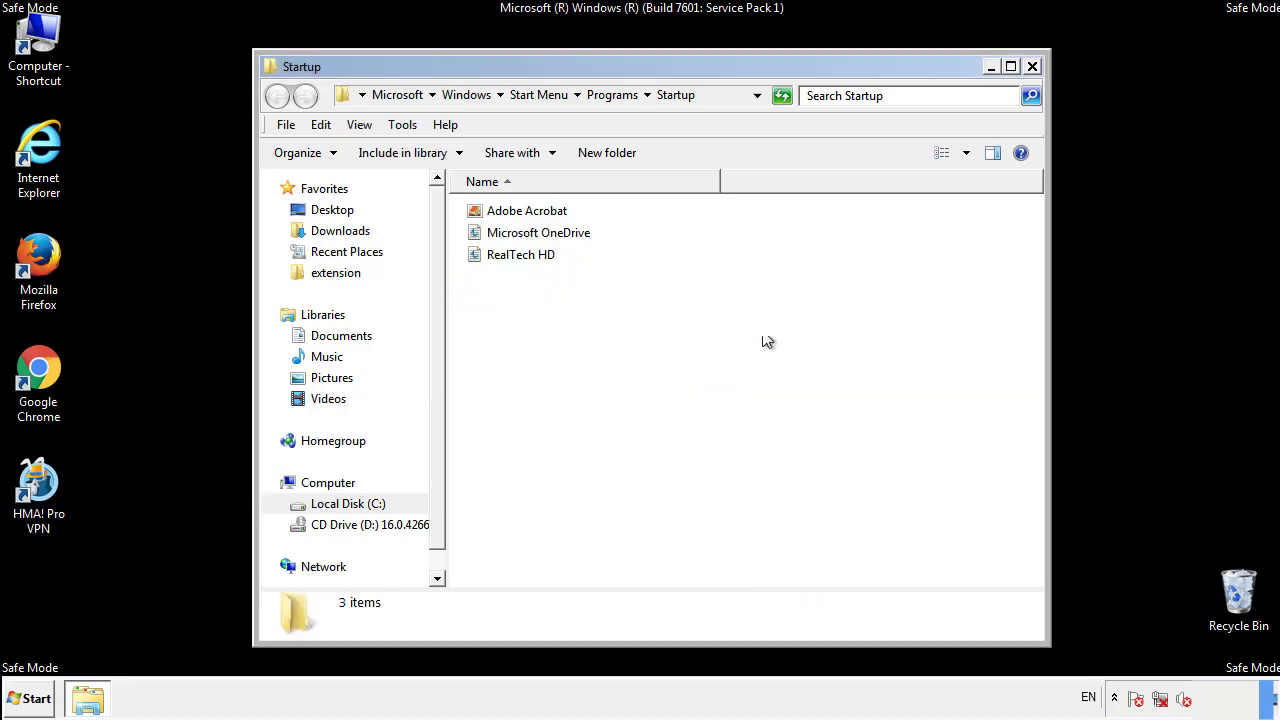
click(1033, 64)
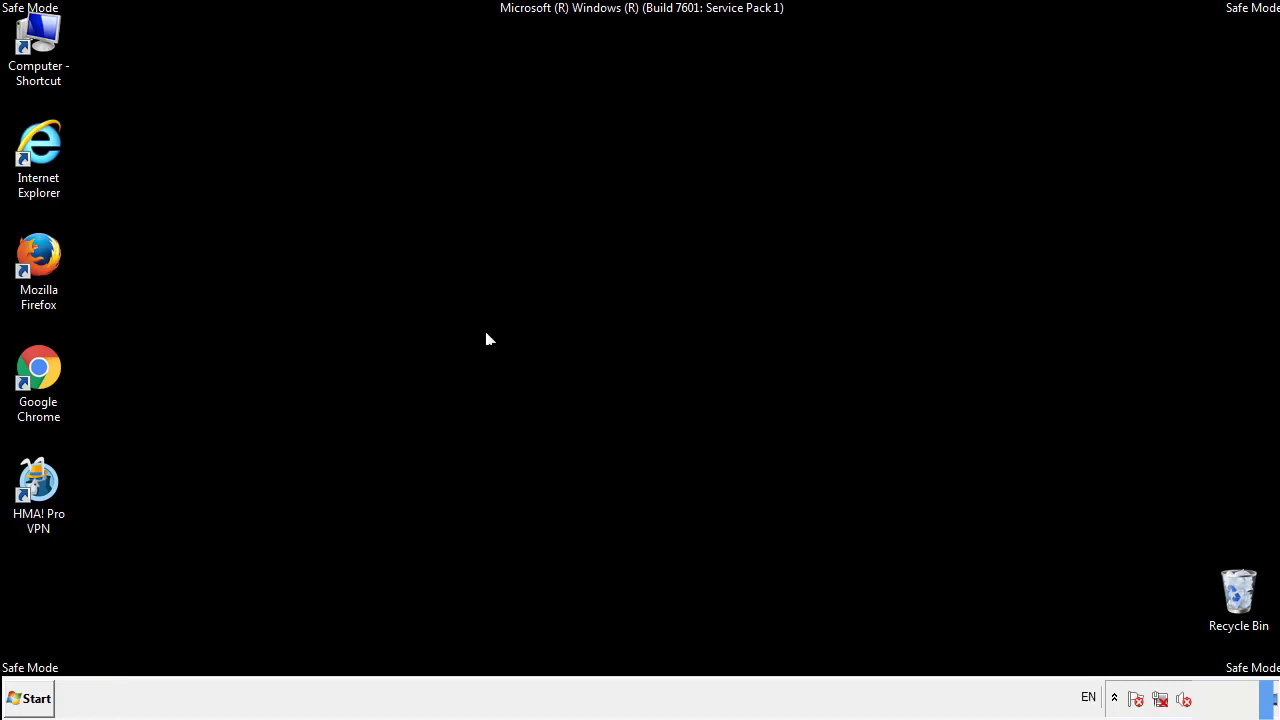
Step: Launch the Registry Editor by running regedit
click(31, 706)
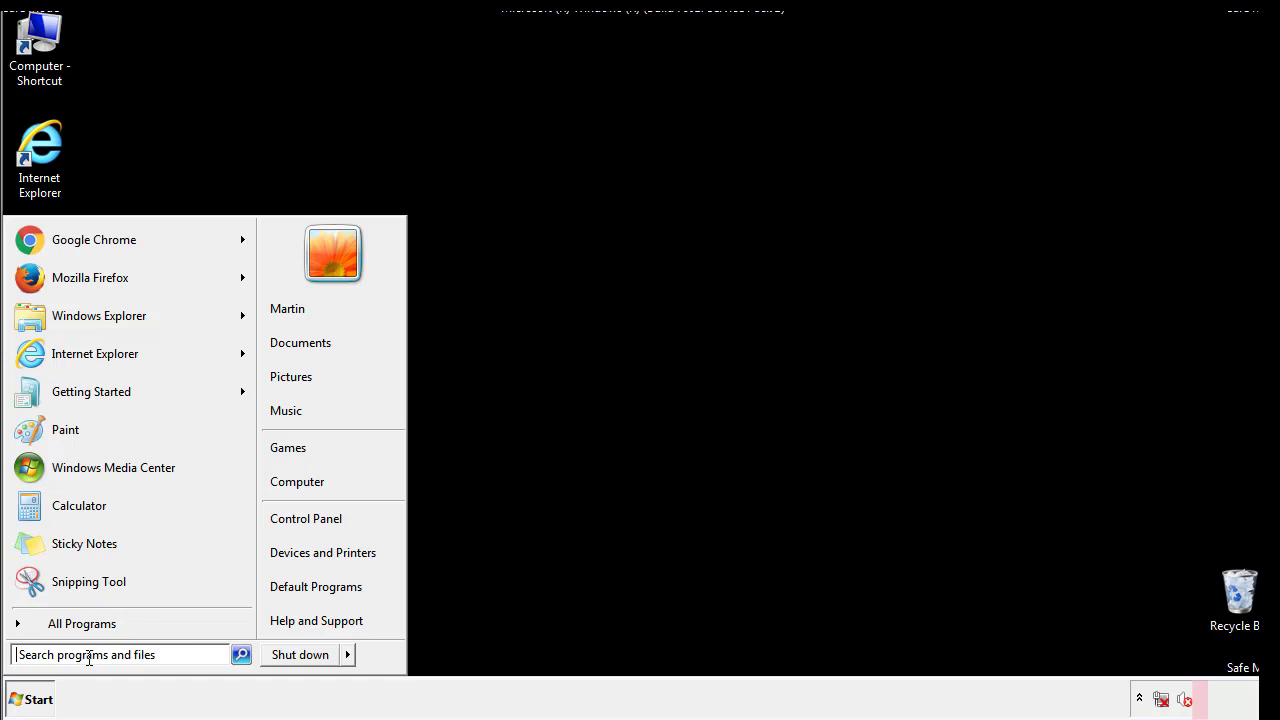
text(reged)
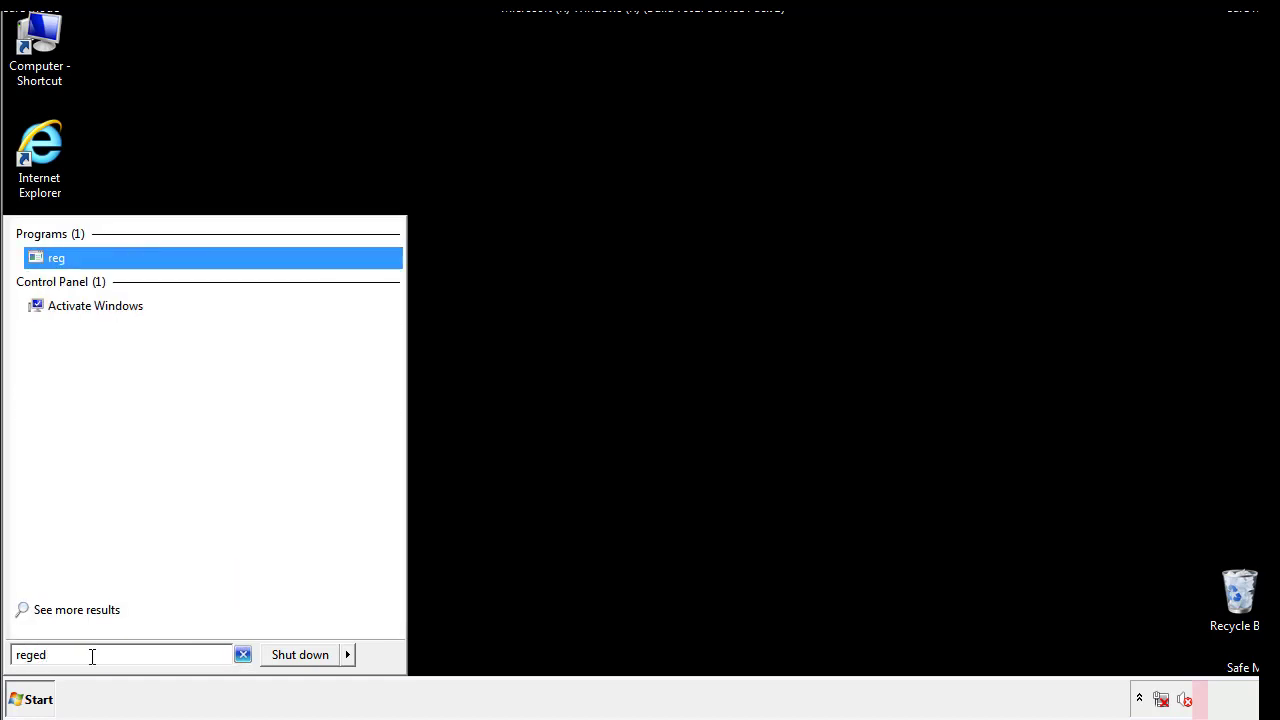
text(it)
key(Return)
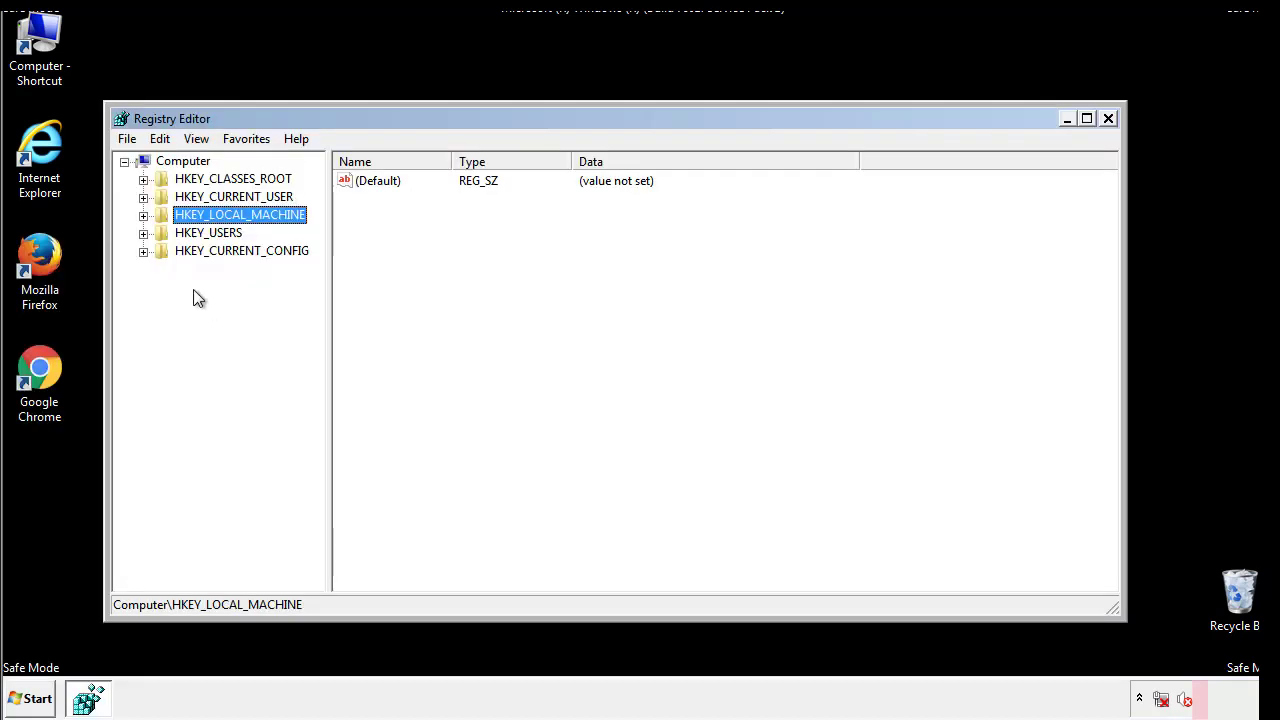
Step: Browse to the registry key HKEY_LOCAL_MACHINE\SOFTWARE\Microsoft\Windows\CurrentVersion\Run
click(143, 216)
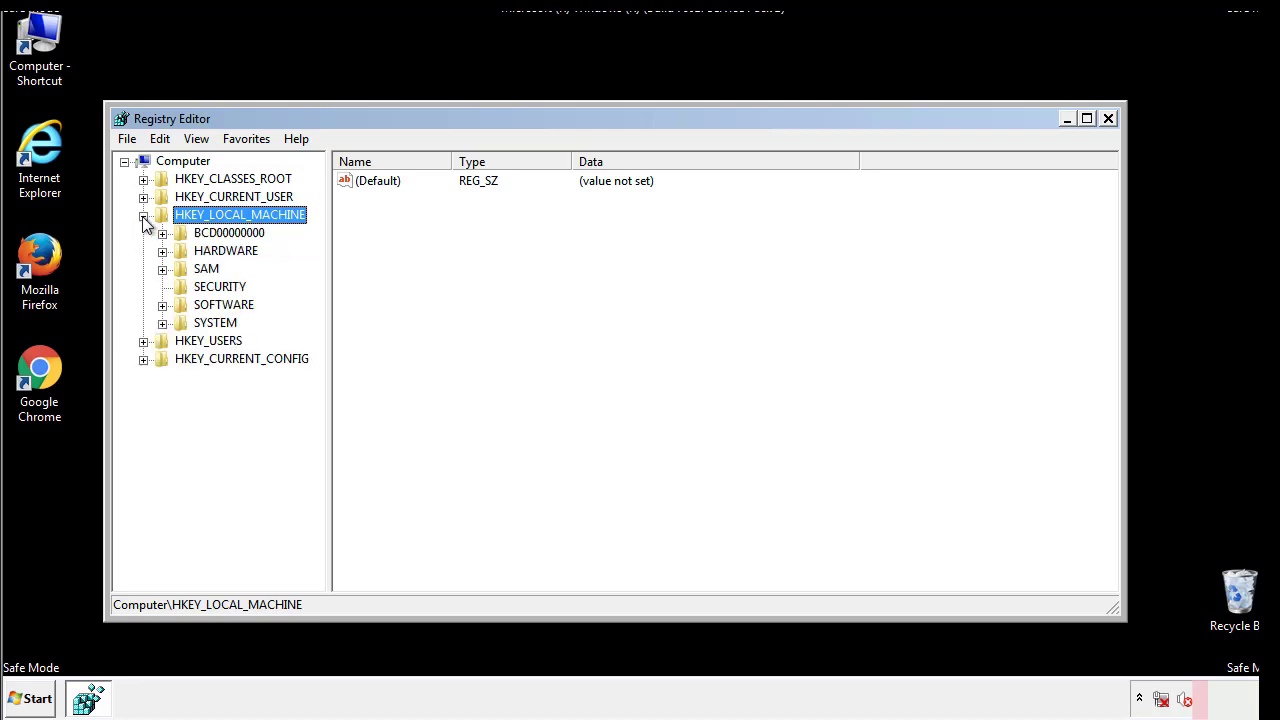
click(162, 305)
scroll(315, 295, down, 1)
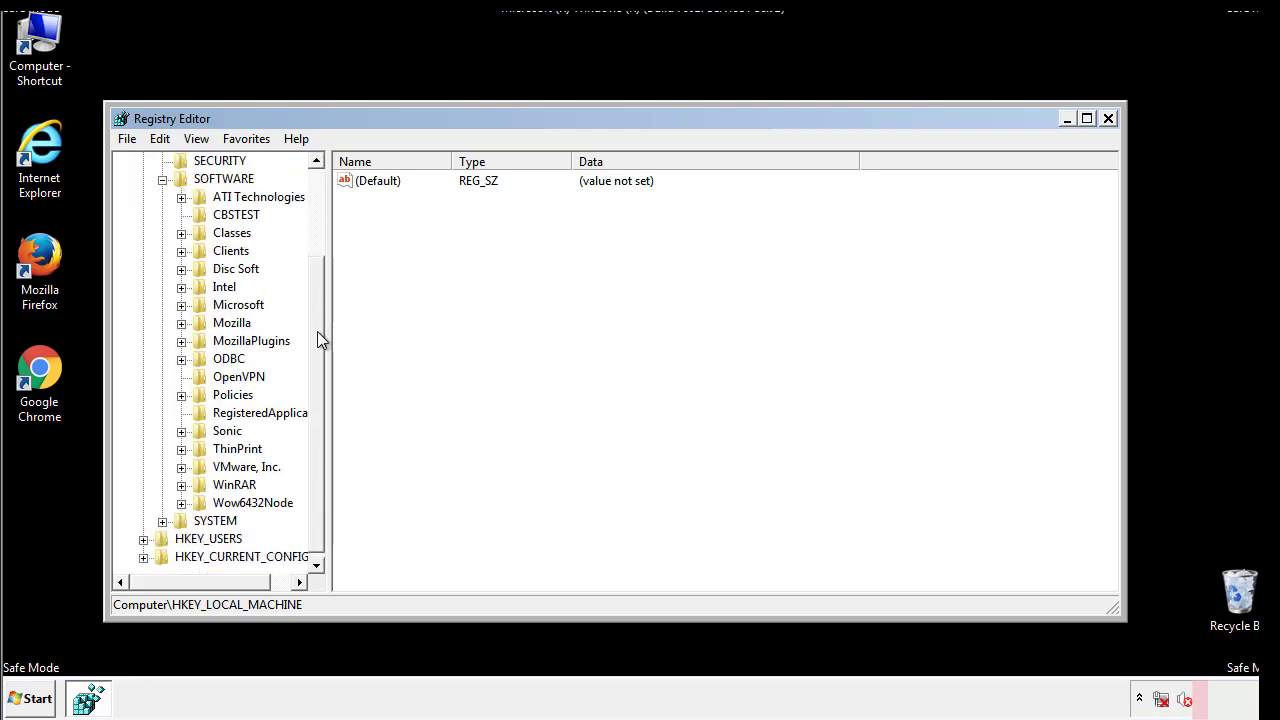
click(181, 305)
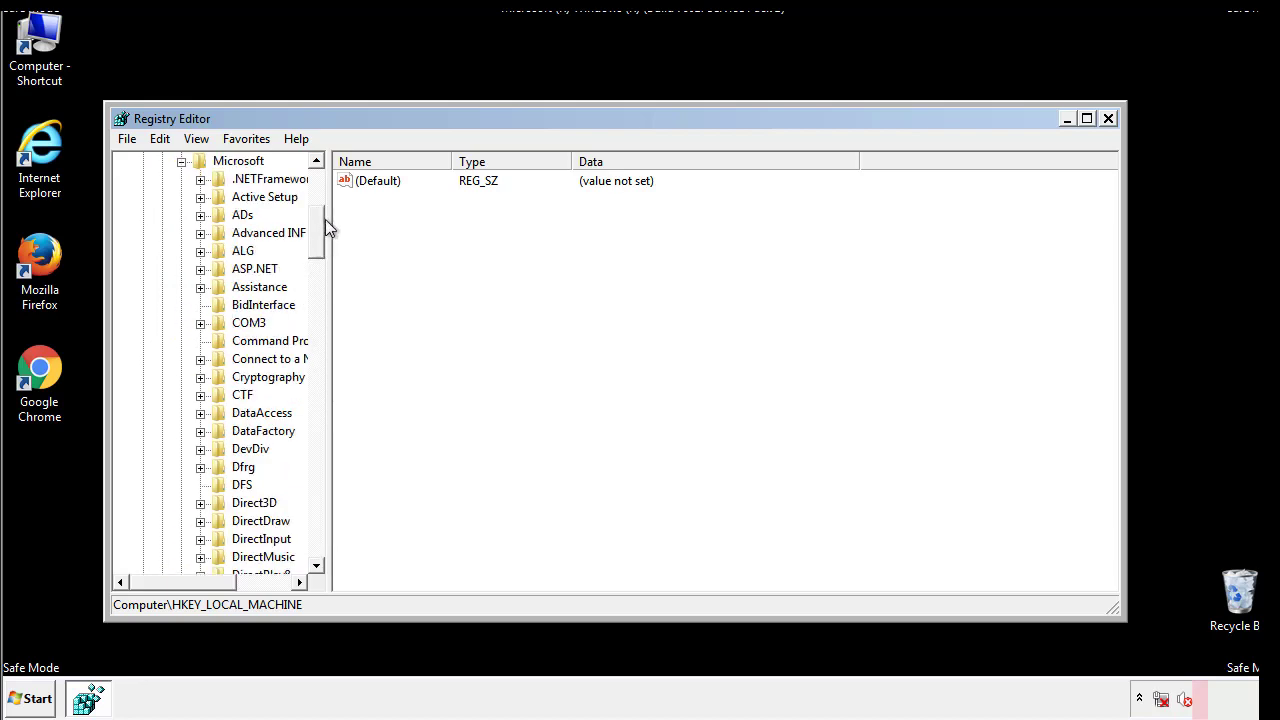
mouse_move(315, 245)
mouse_down()
mouse_move(317, 528)
mouse_move(315, 514)
mouse_up()
click(201, 305)
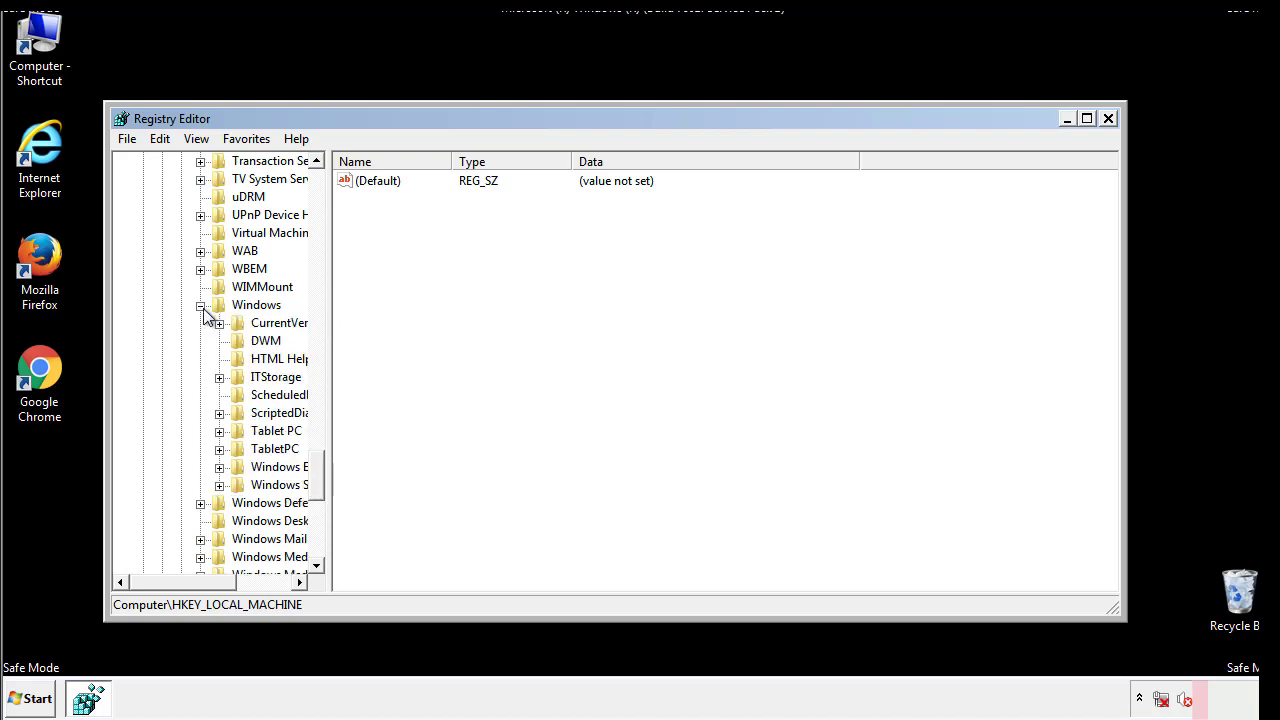
drag(177, 578, 212, 588)
click(164, 323)
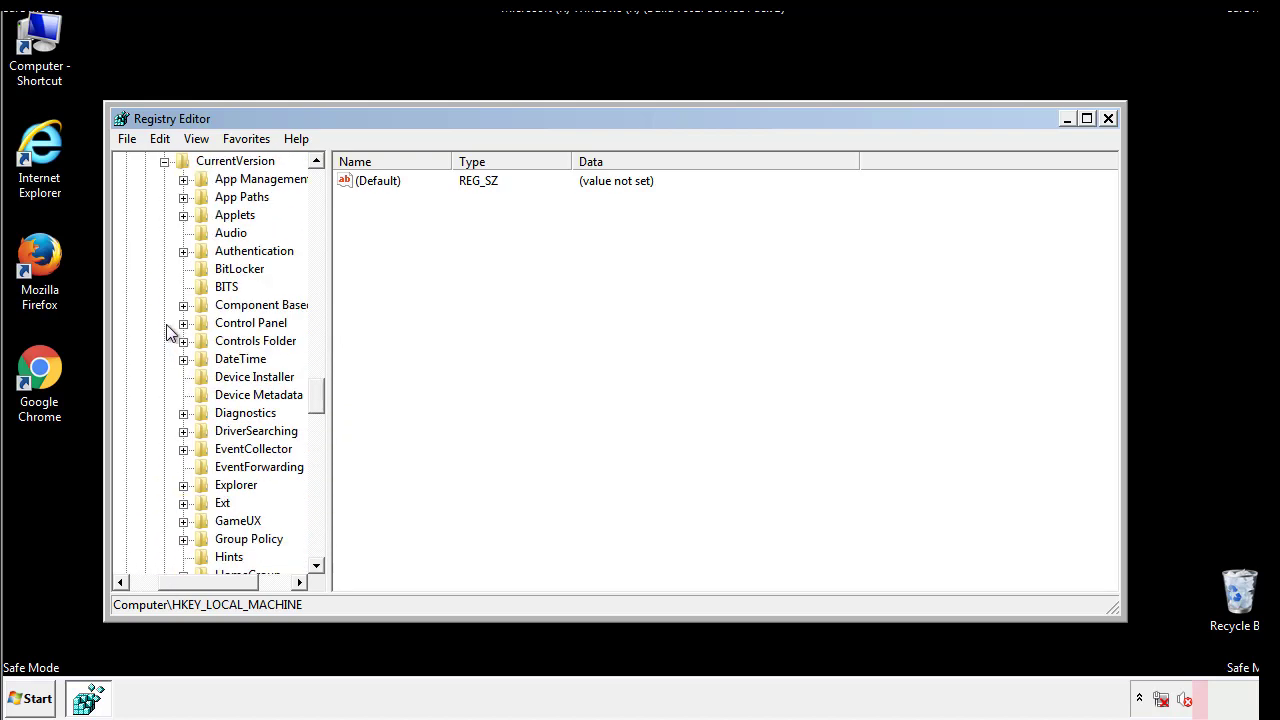
drag(325, 395, 316, 464)
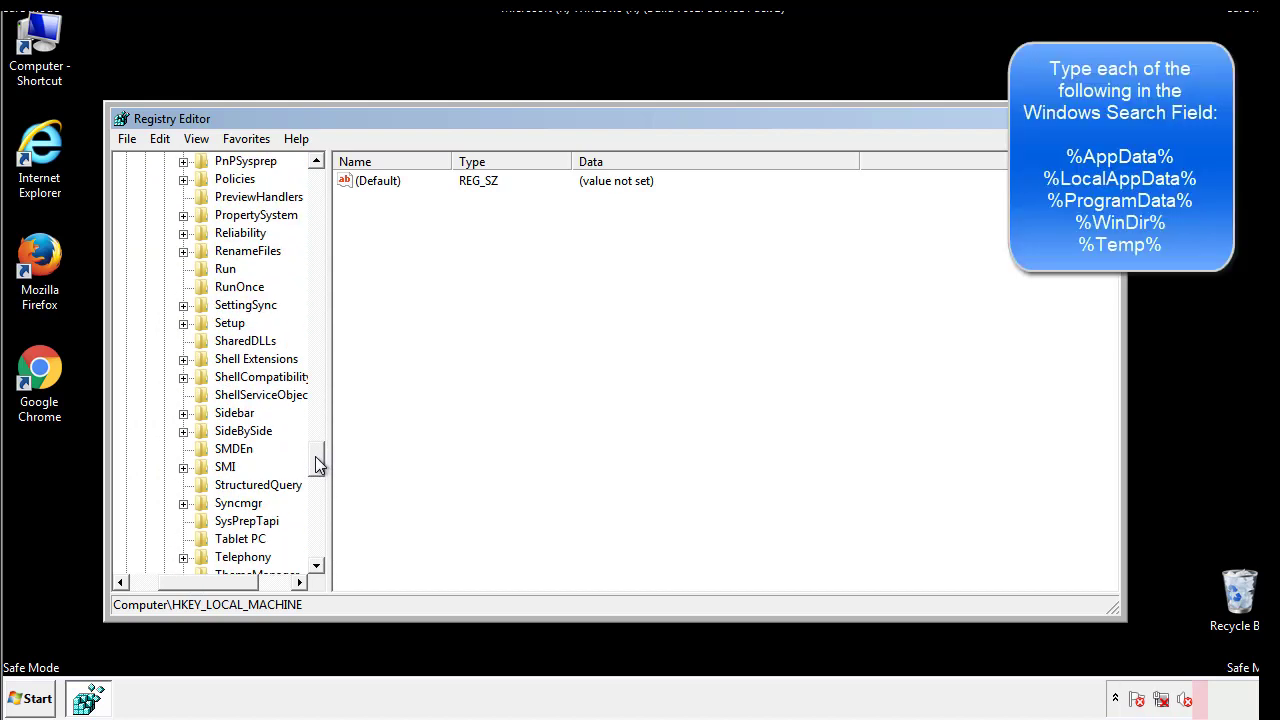
click(212, 273)
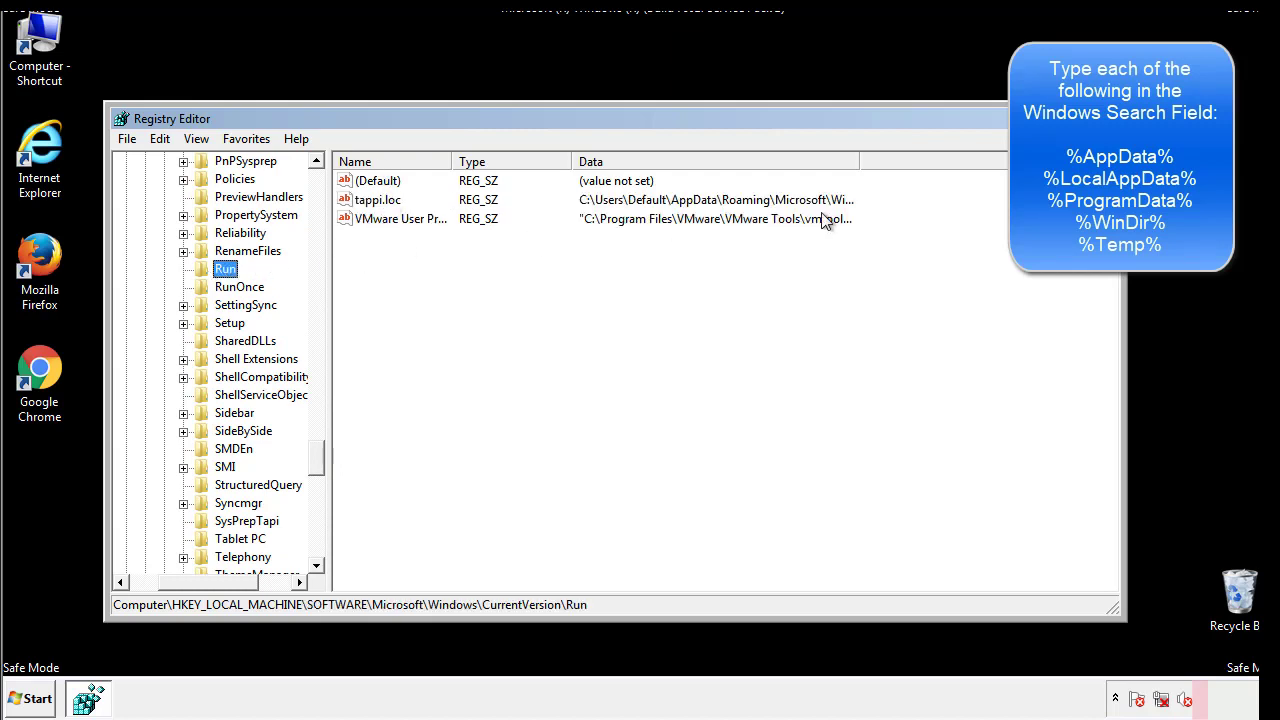
Step: Permanently delete the tappi.loc value from the HKEY_LOCAL_MACHINE Run key
click(383, 210)
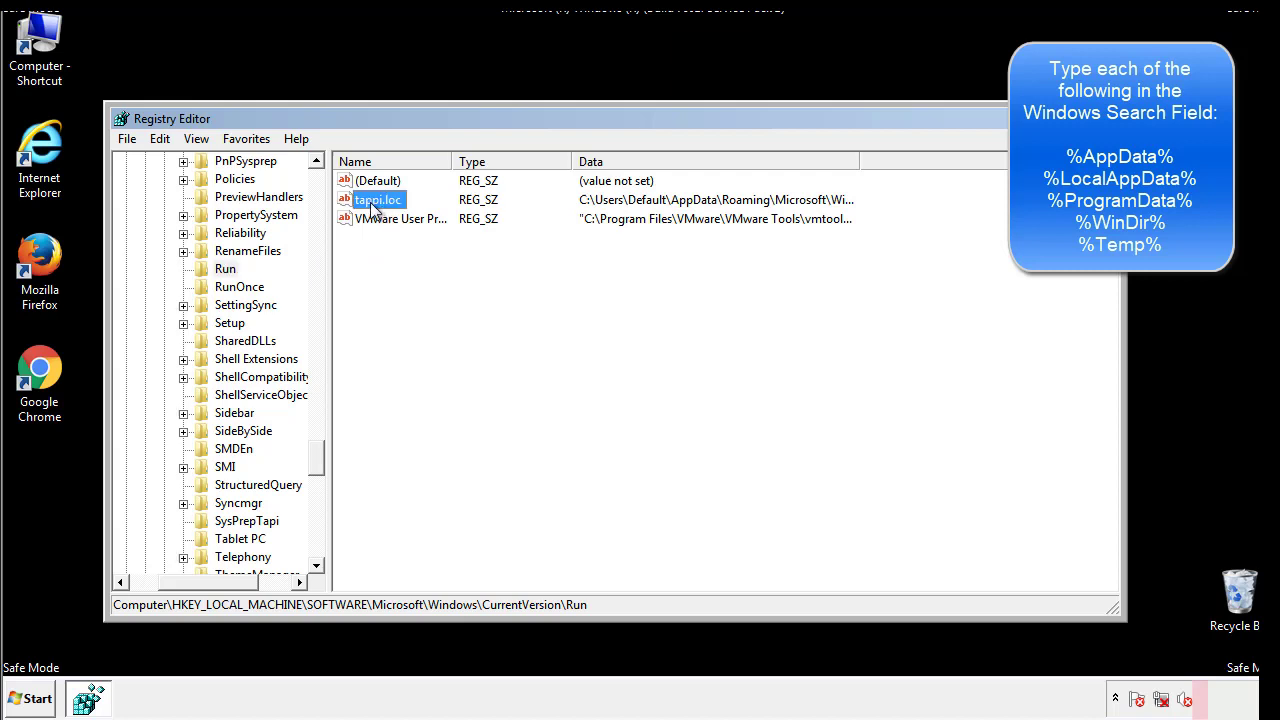
right_click(370, 203)
click(400, 260)
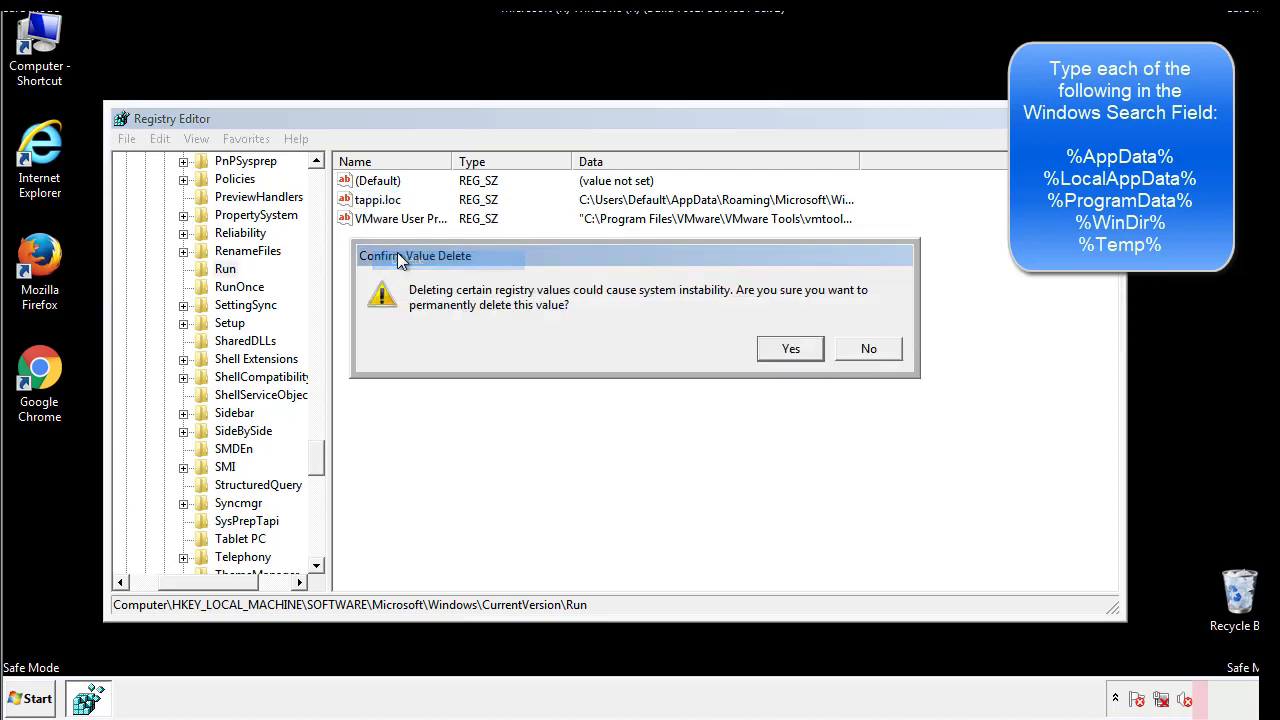
click(780, 350)
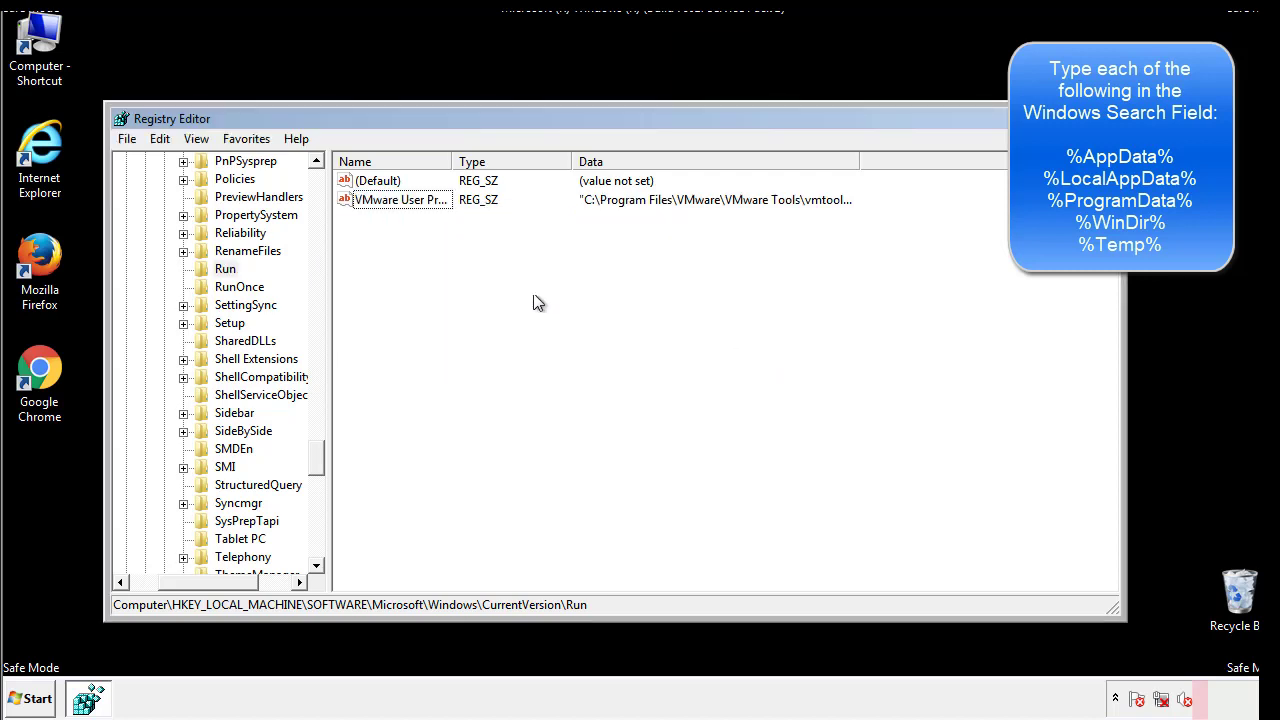
Step: Collapse the whole HKEY_LOCAL_MACHINE branch of the registry tree
drag(320, 449, 316, 546)
drag(240, 580, 155, 593)
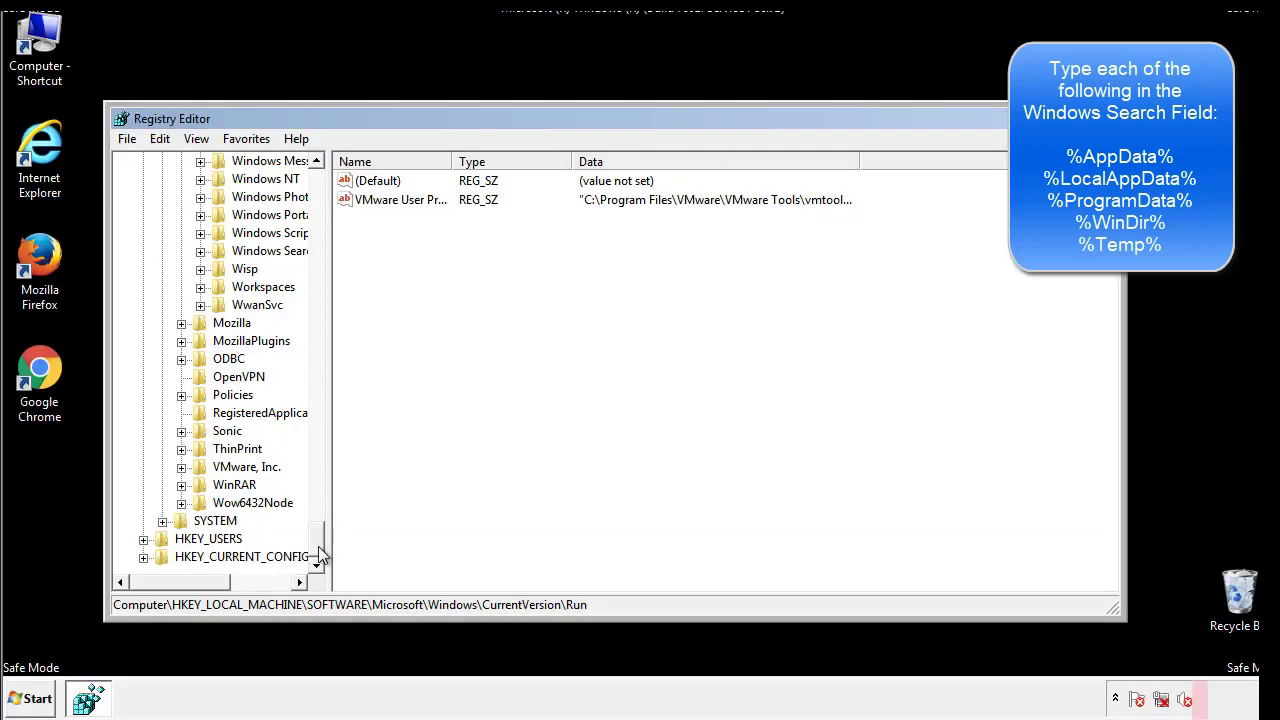
drag(322, 552, 326, 190)
click(143, 215)
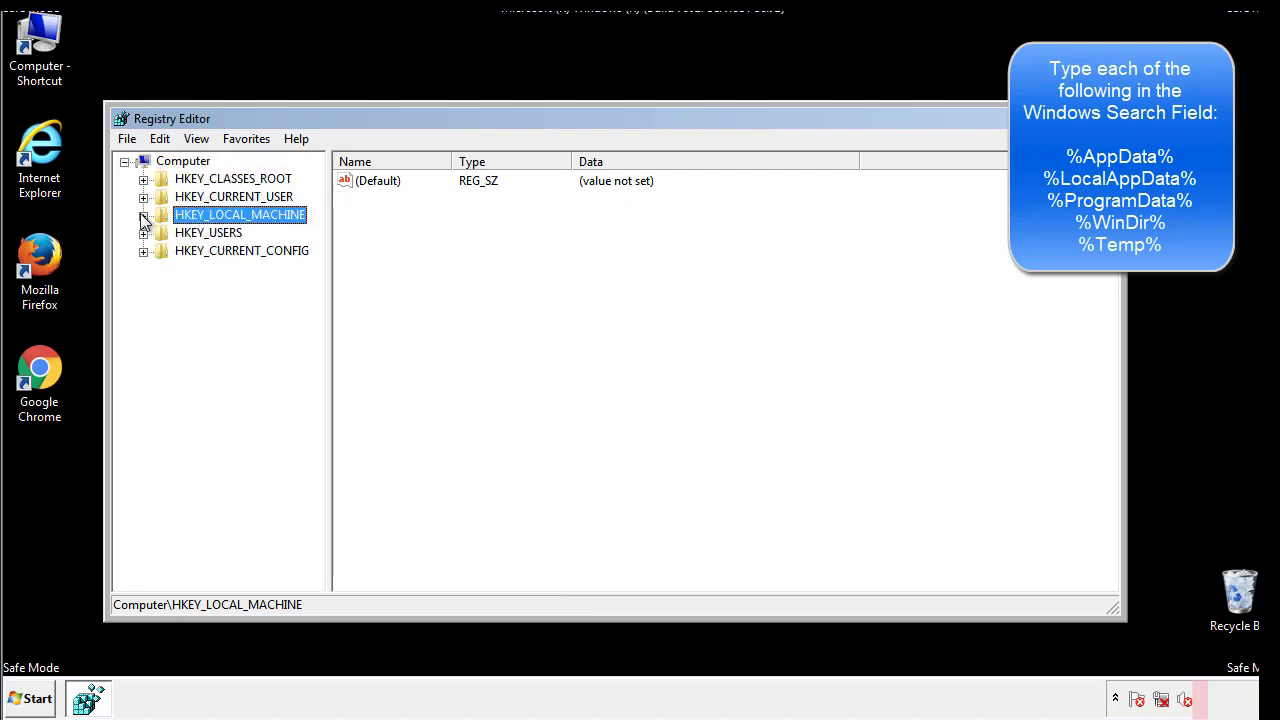
Step: Open the registry key HKEY_CURRENT_USER\Software\Microsoft\Windows\CurrentVersion\Run and check its values for suspicious startup entries
click(143, 197)
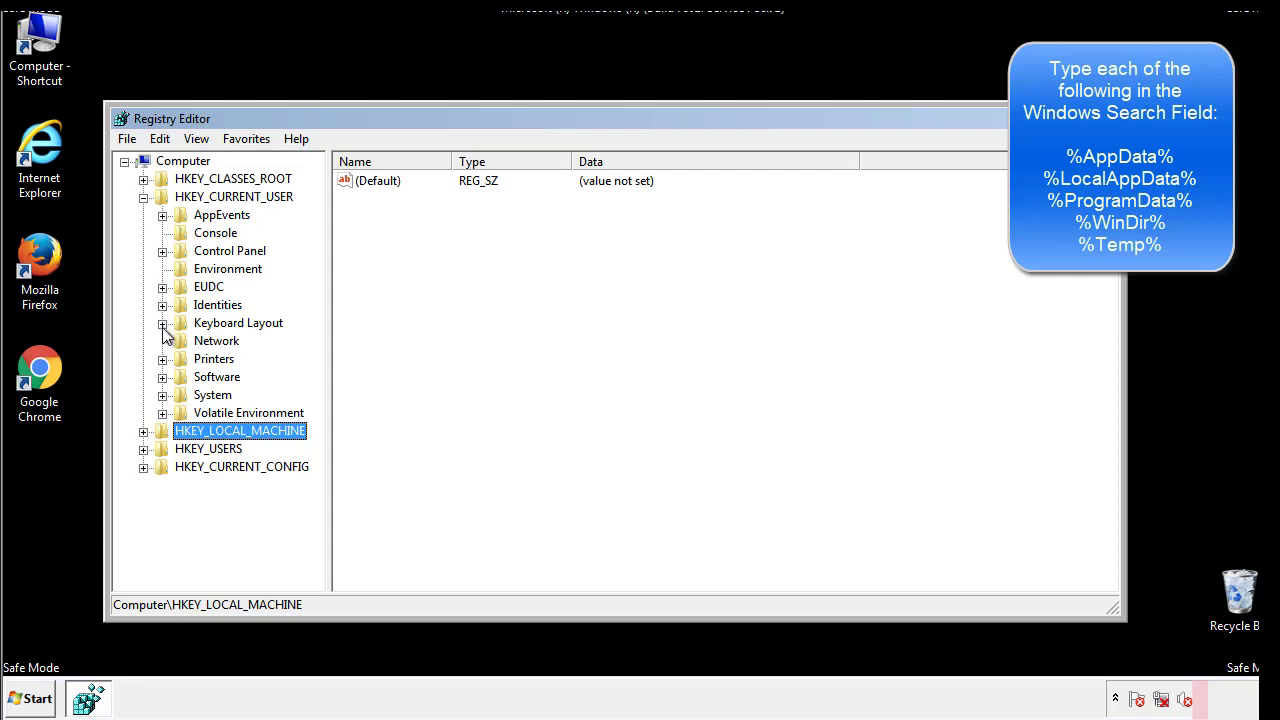
click(163, 379)
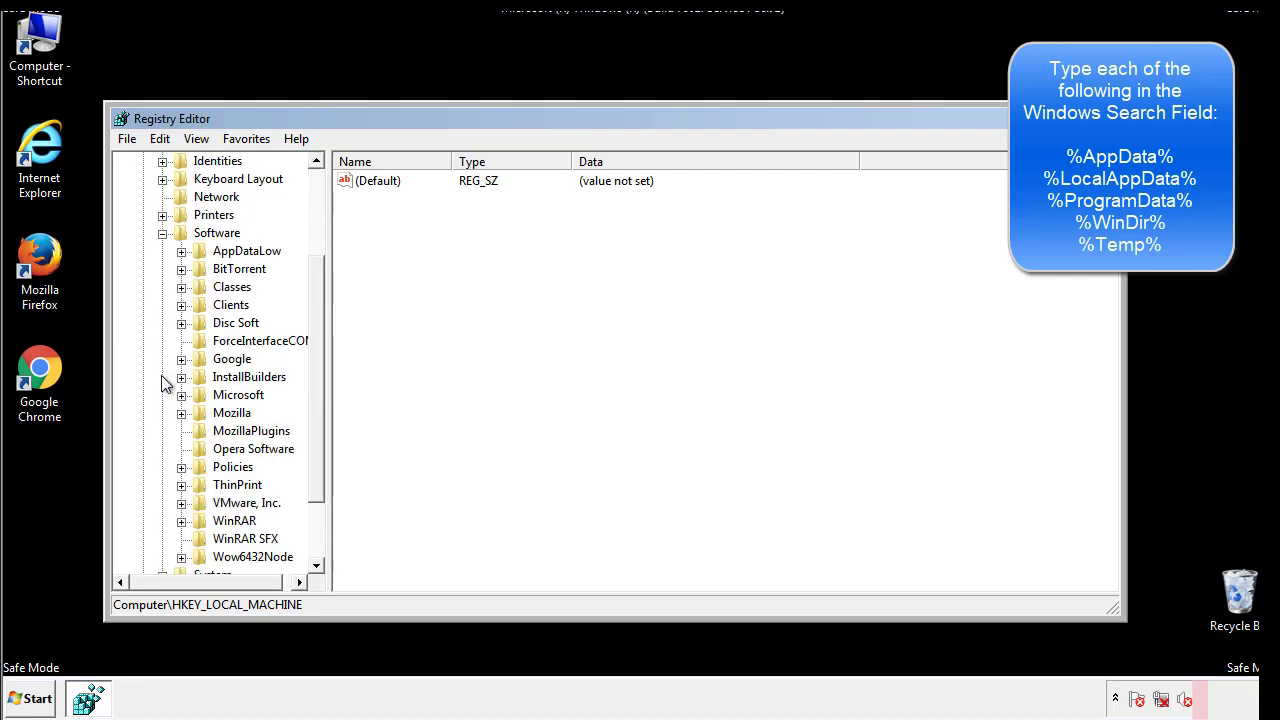
drag(314, 363, 314, 381)
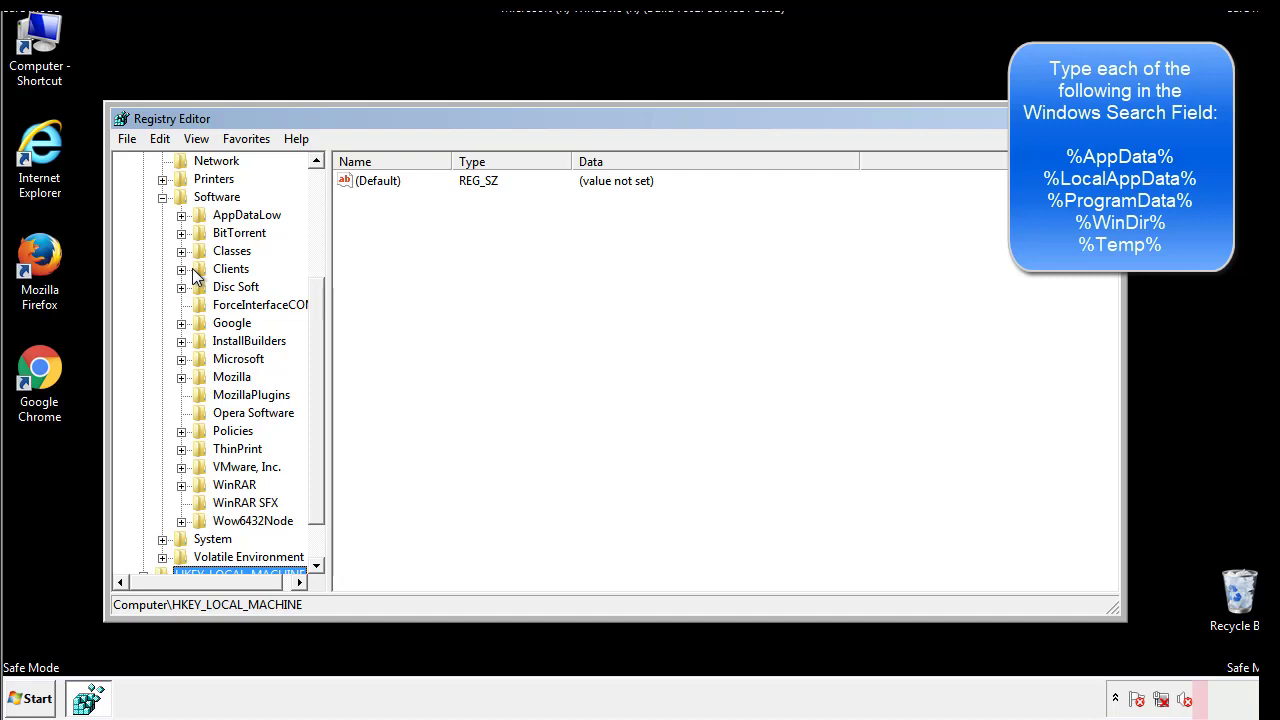
click(181, 359)
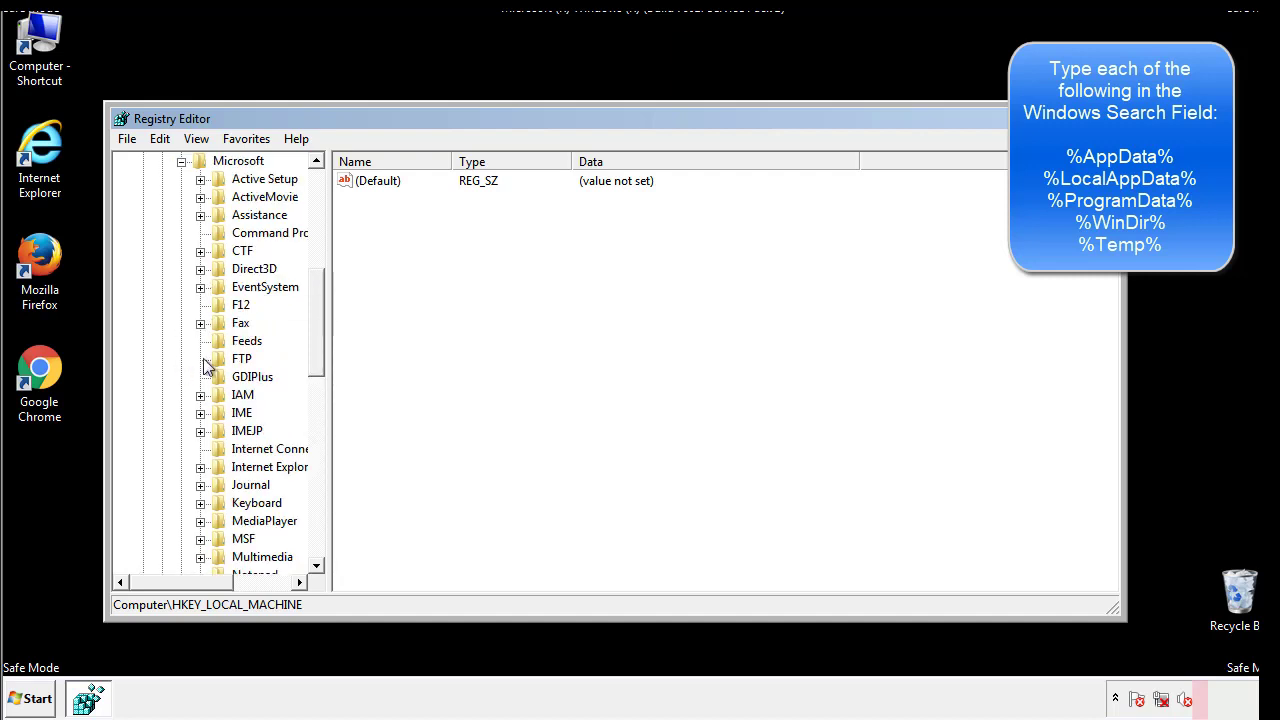
drag(314, 292, 318, 424)
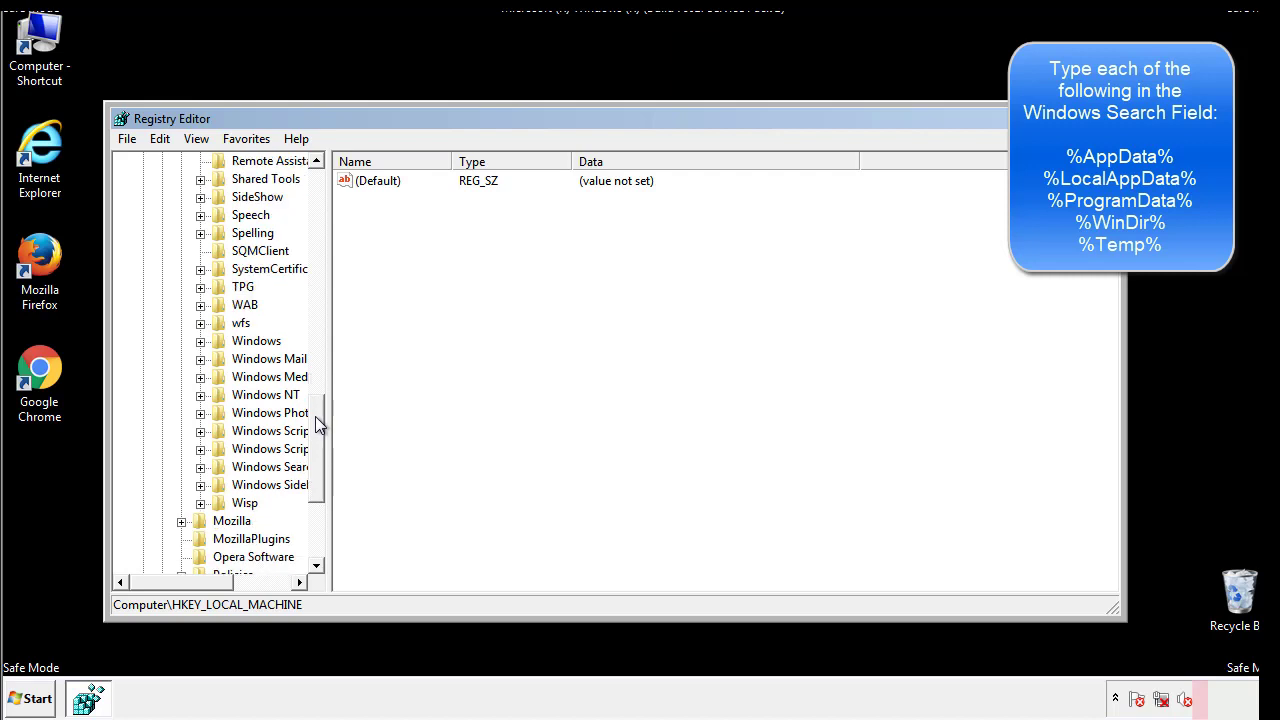
click(200, 341)
click(219, 359)
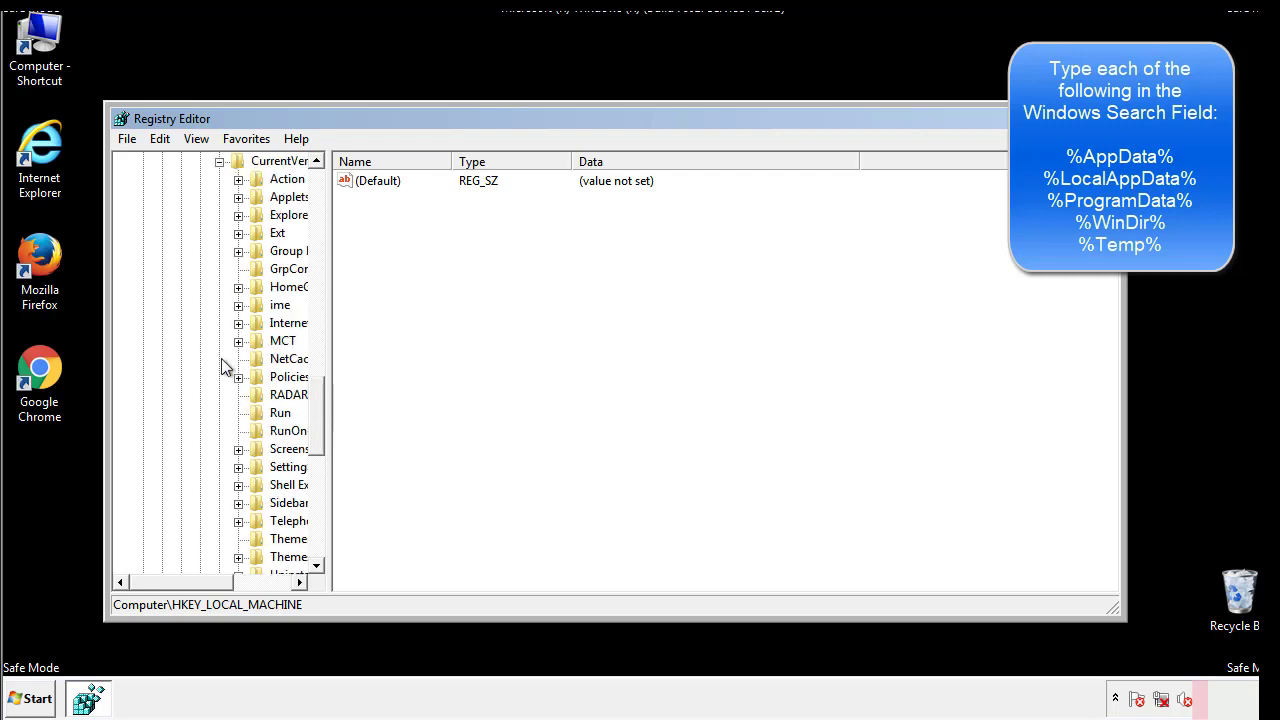
drag(193, 588, 225, 582)
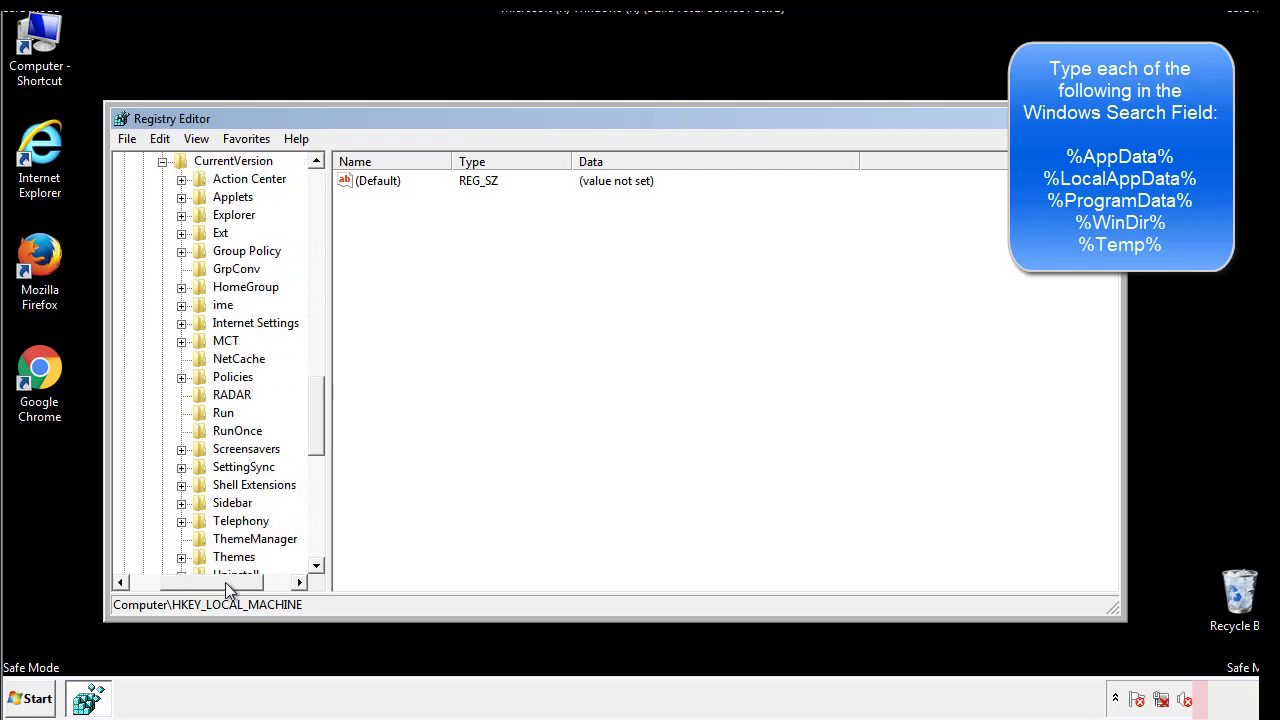
click(222, 413)
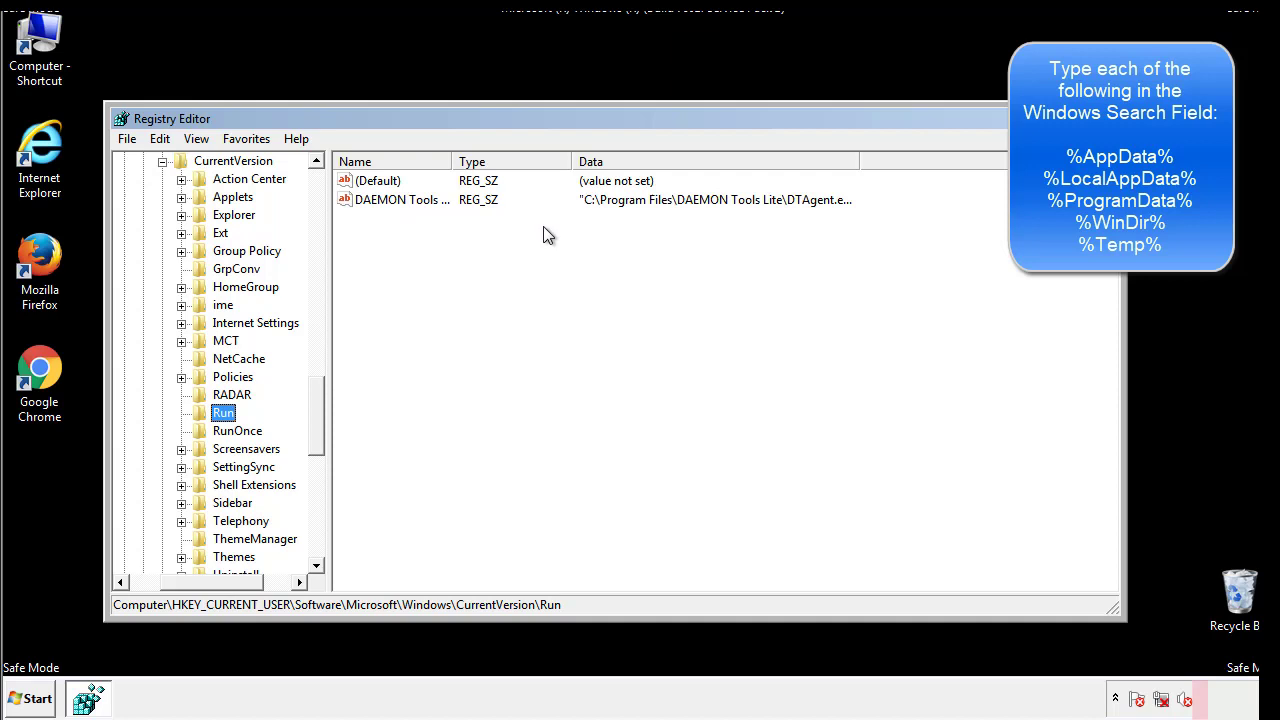
key(Tab)
drag(373, 292, 455, 225)
Step: Collapse the Windows key under HKEY_CURRENT_USER\Software\Microsoft and return to the start of the registry tree
drag(212, 579, 187, 581)
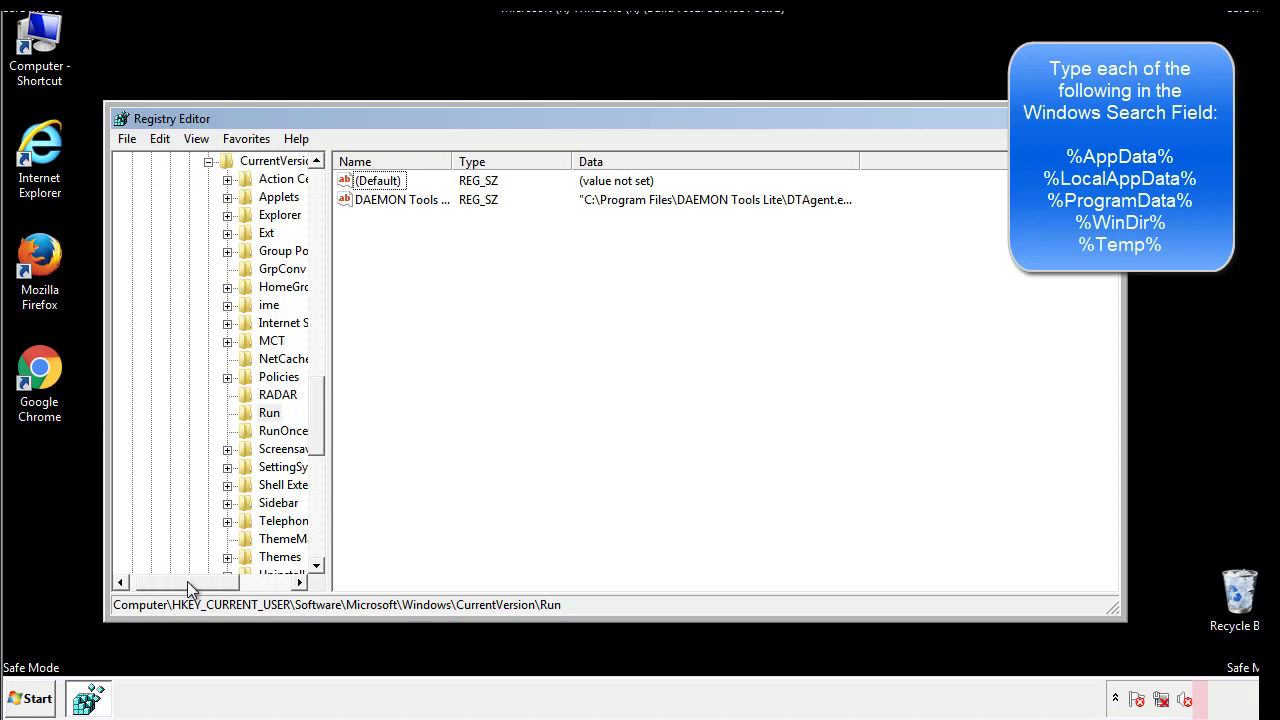
drag(324, 437, 316, 419)
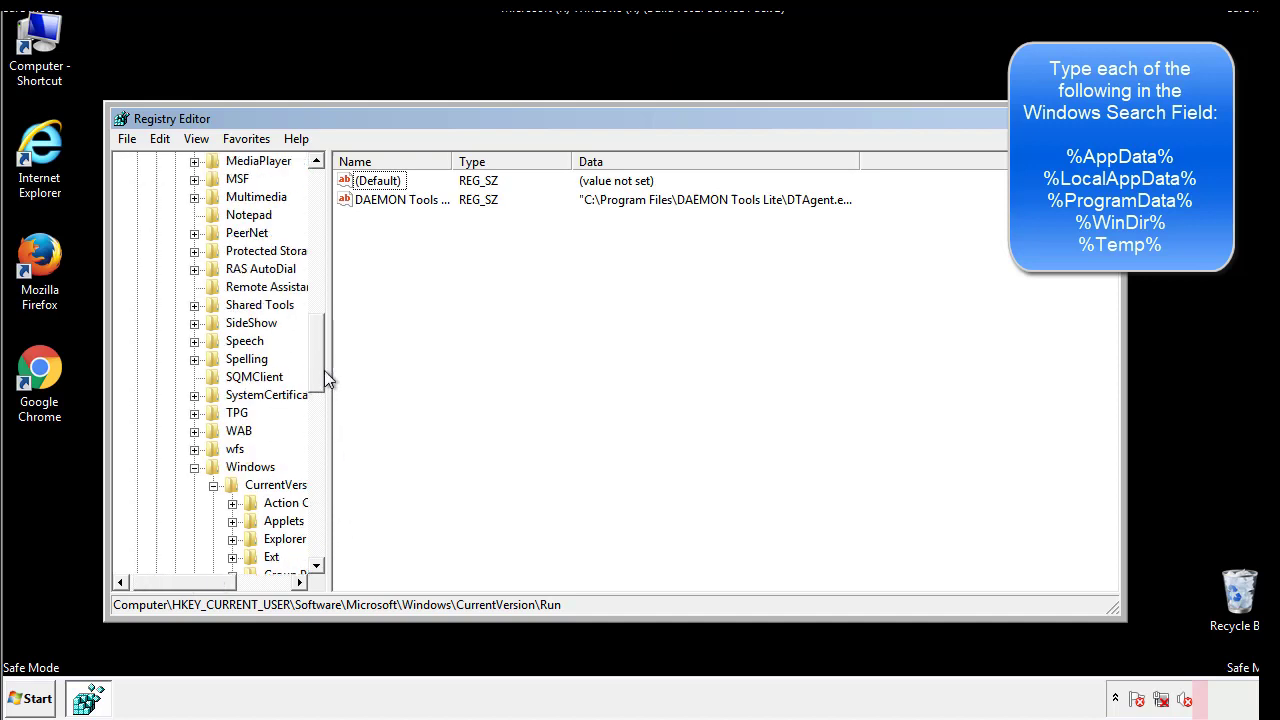
click(195, 467)
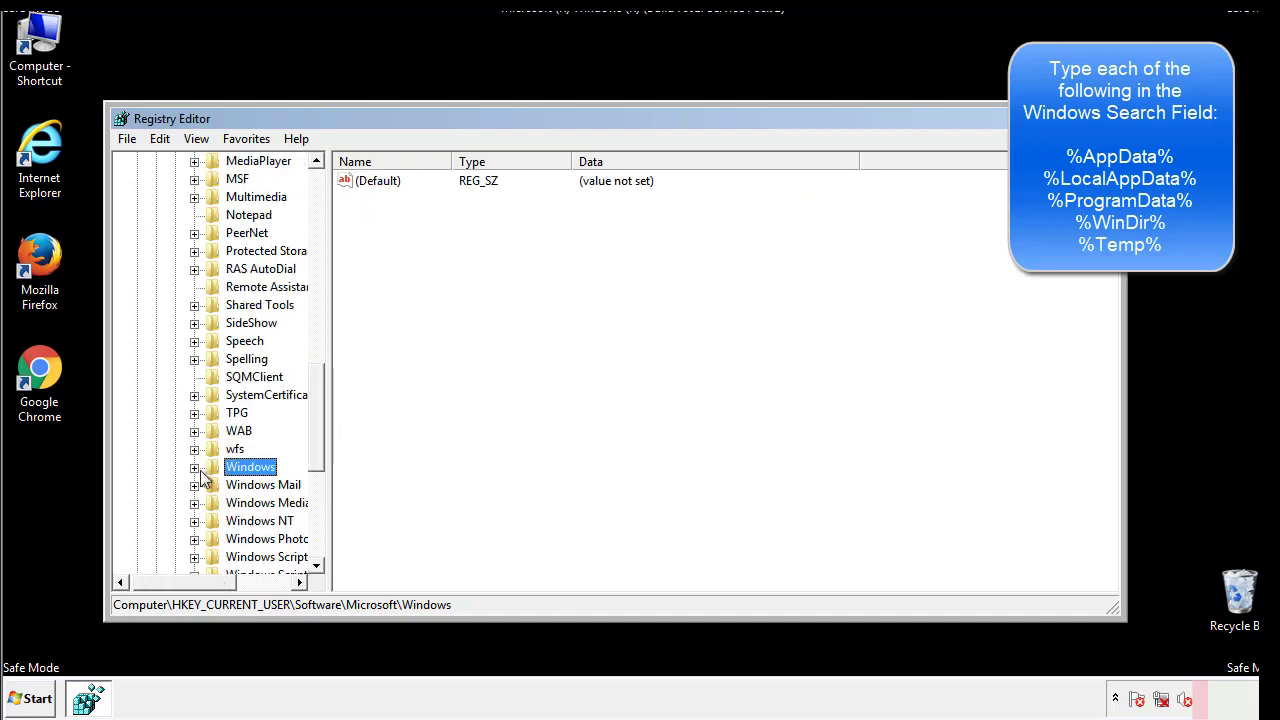
drag(321, 445, 322, 247)
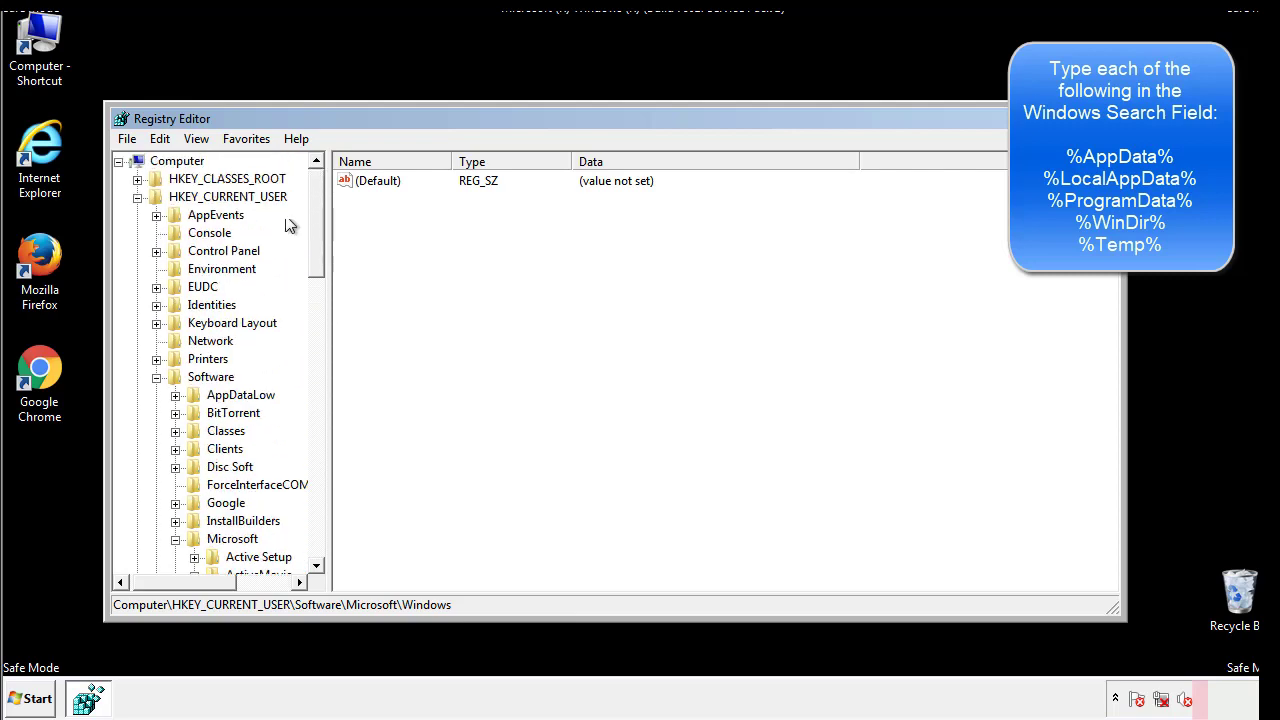
Step: Search the registry's keys, values and data for %temp%
click(162, 139)
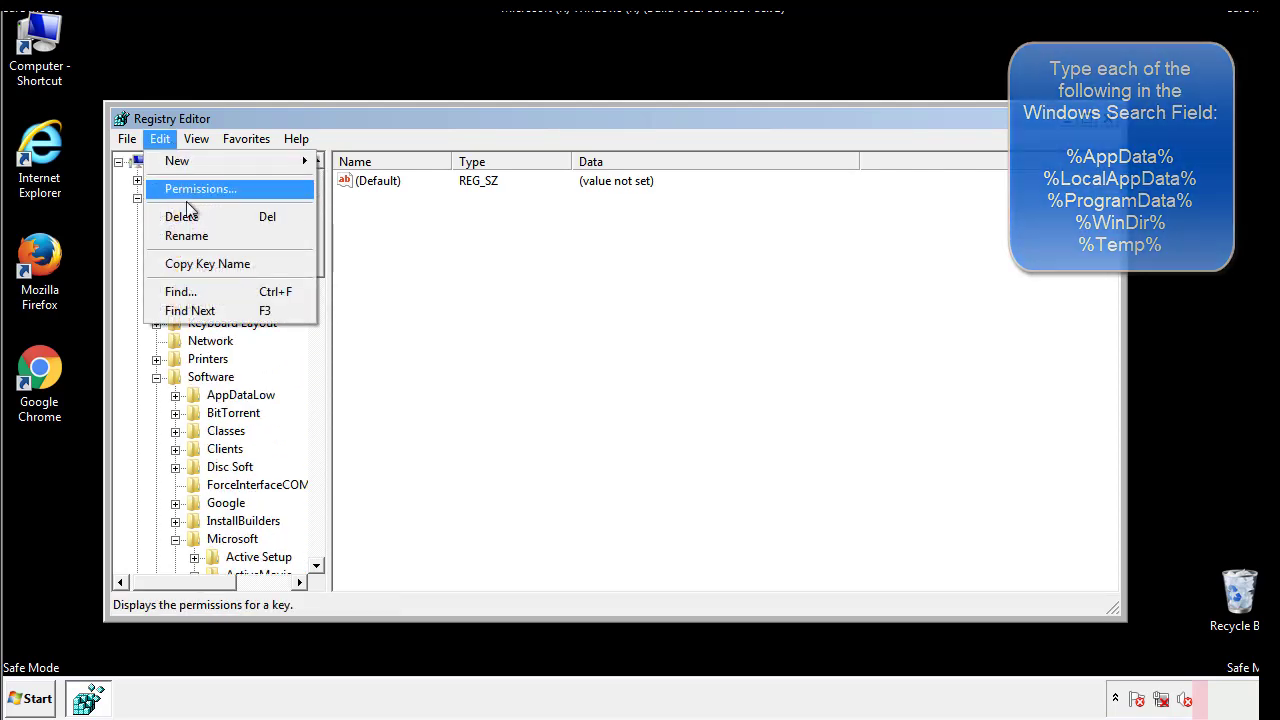
click(178, 291)
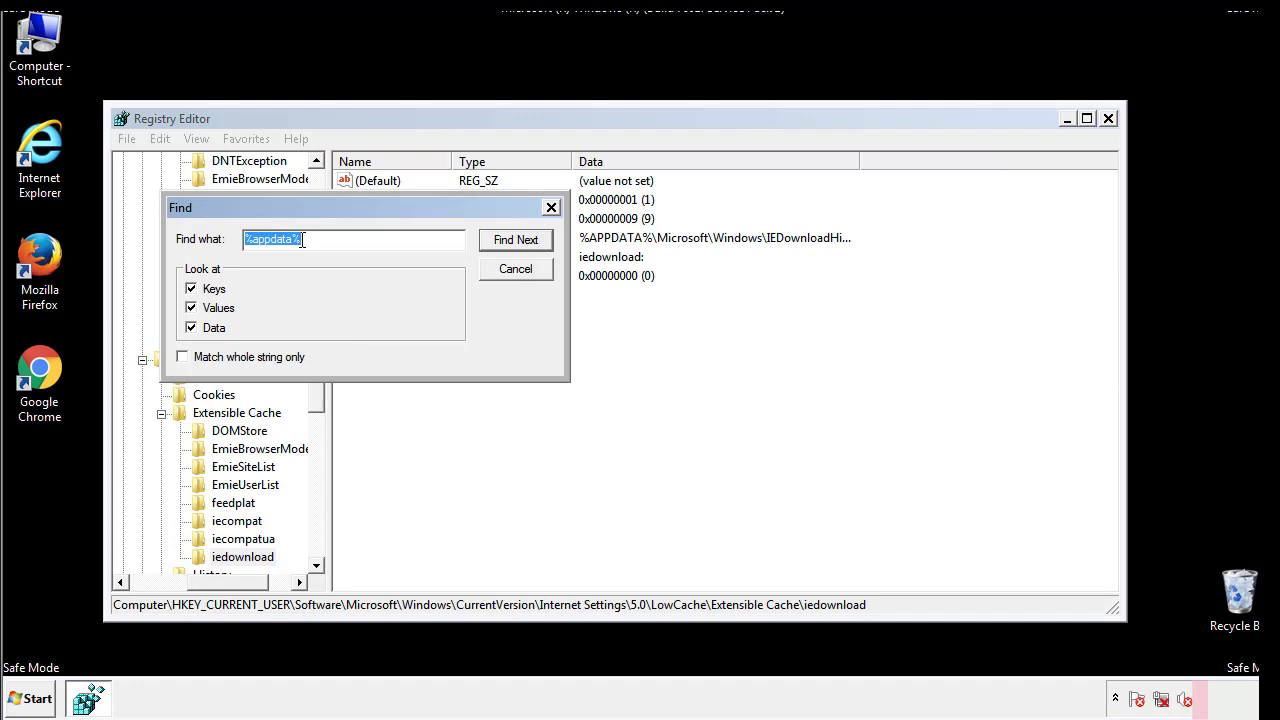
text(%temp%)
key(Return)
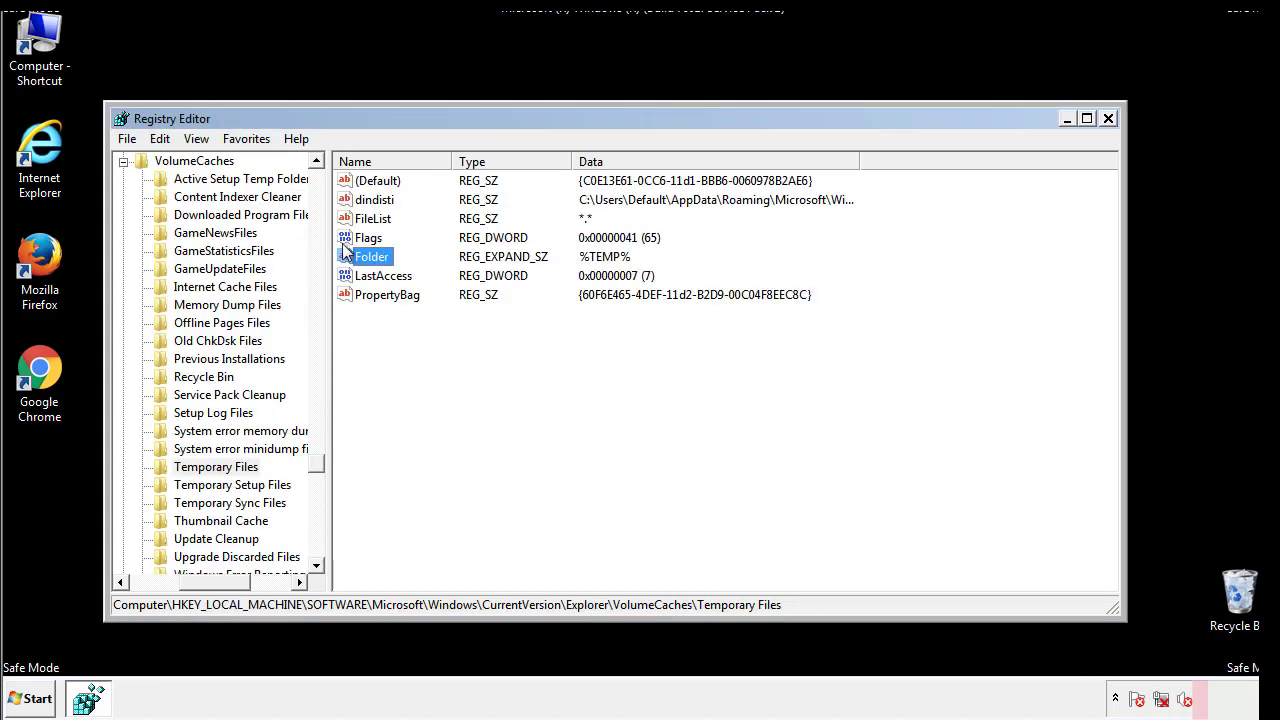
Step: Permanently delete all values in the found Temporary Files key under VolumeCaches, and close the Registry Editor
click(518, 340)
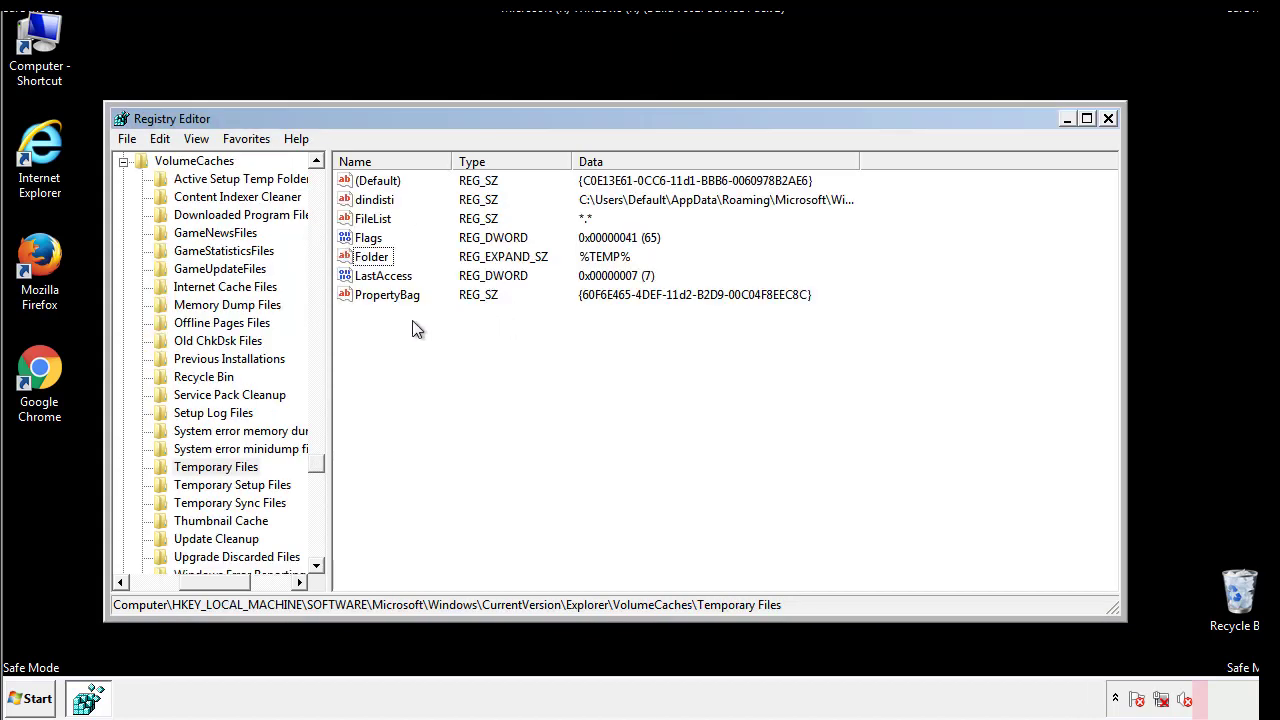
drag(411, 328, 363, 184)
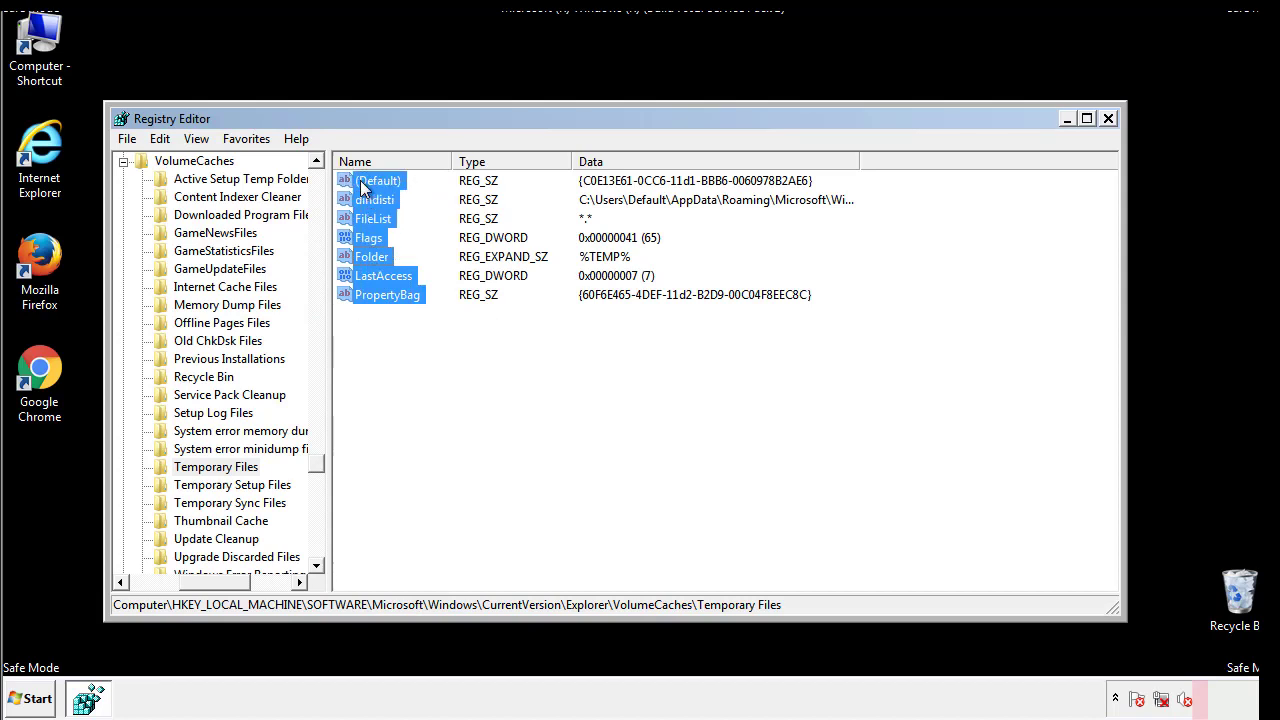
right_click(362, 187)
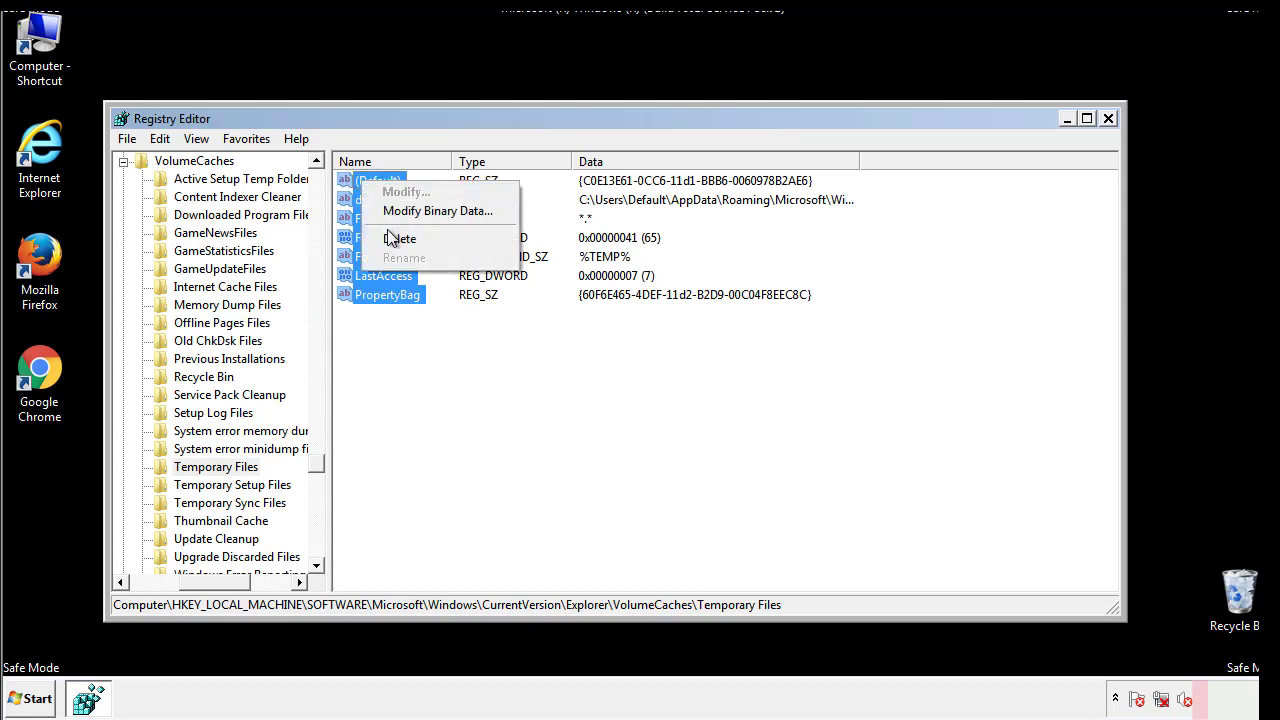
click(390, 240)
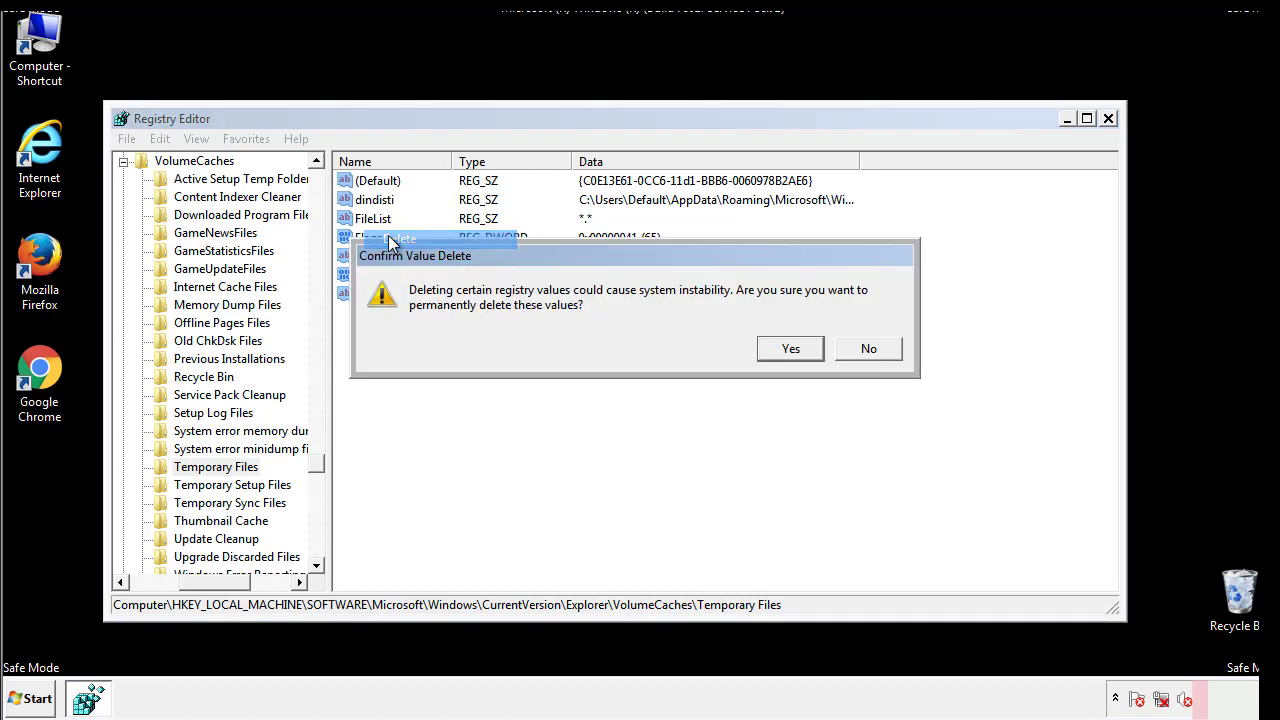
click(790, 348)
click(442, 240)
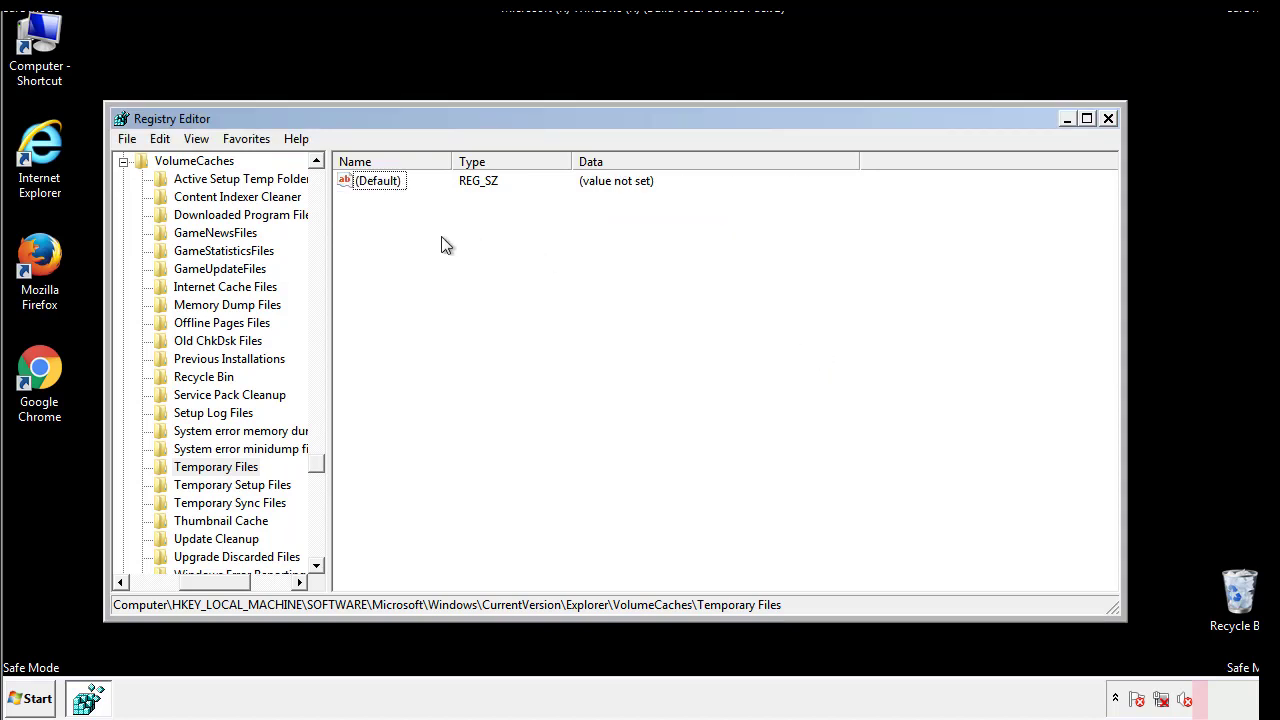
click(1109, 119)
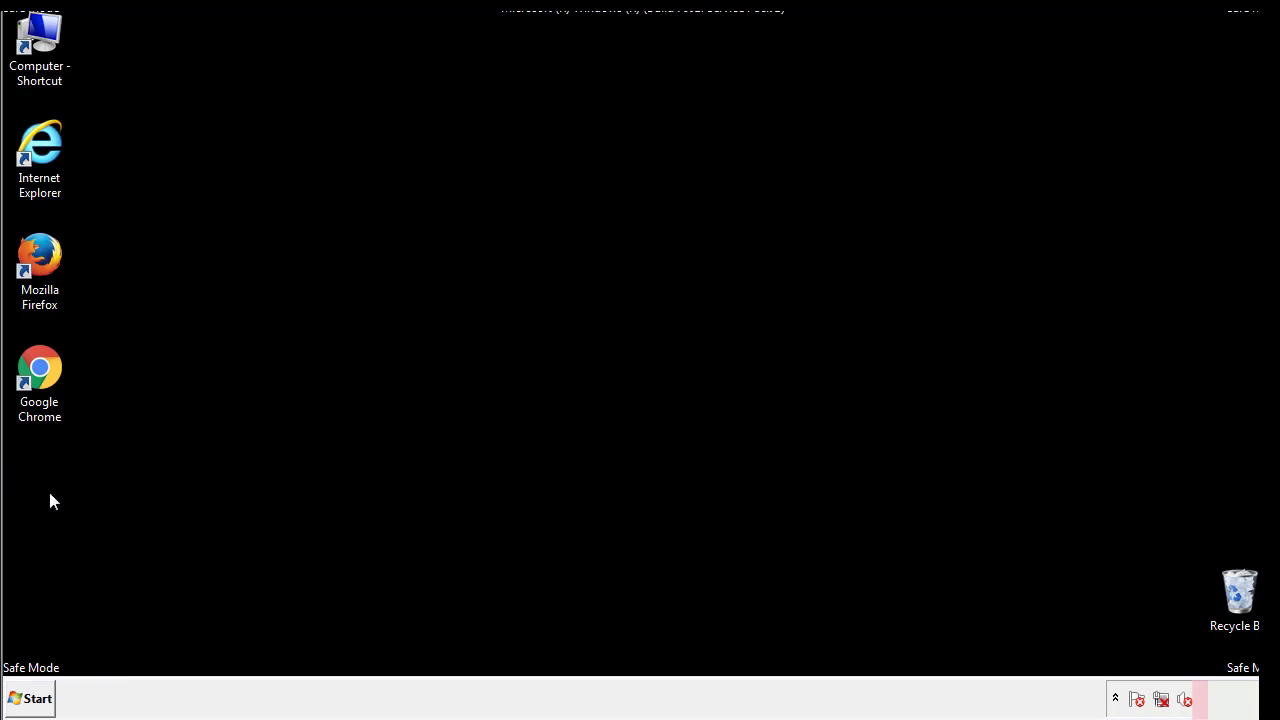
Step: Find msconfig through the Windows search and open System Configuration
click(24, 704)
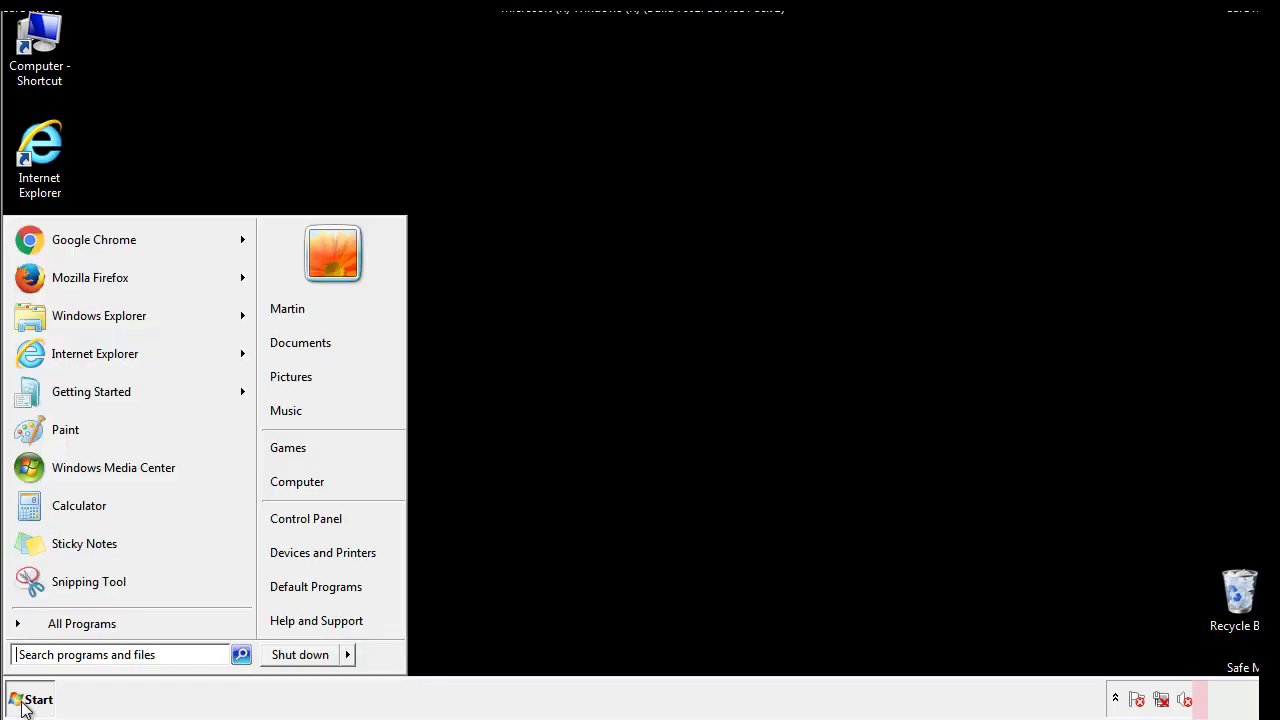
click(69, 655)
text(mscon)
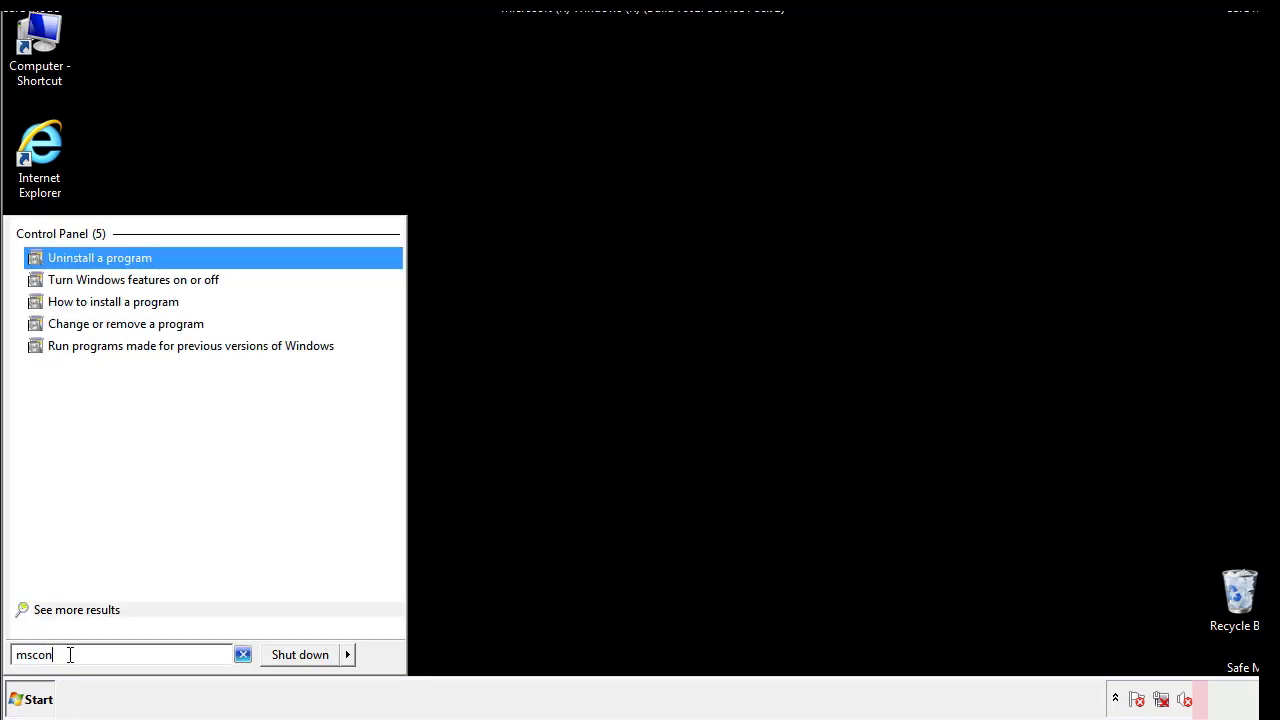
text(fig)
key(BackSpace)
key(BackSpace)
text(ig)
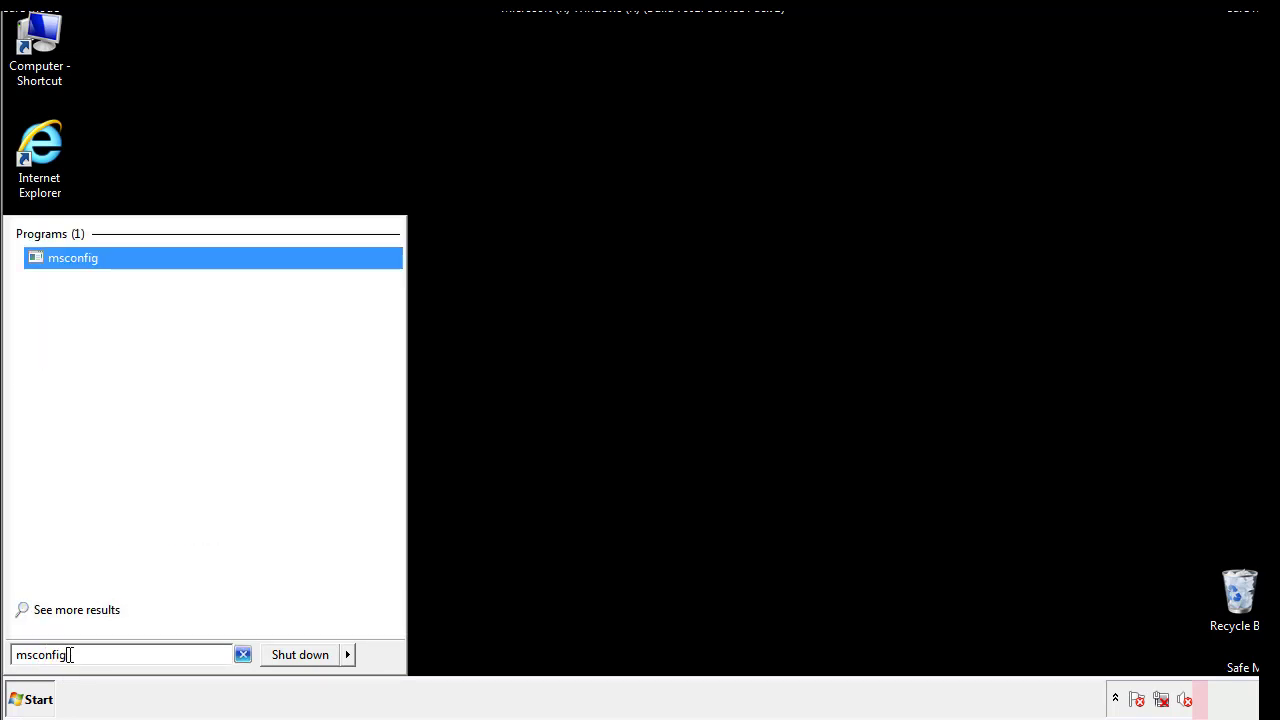
key(Return)
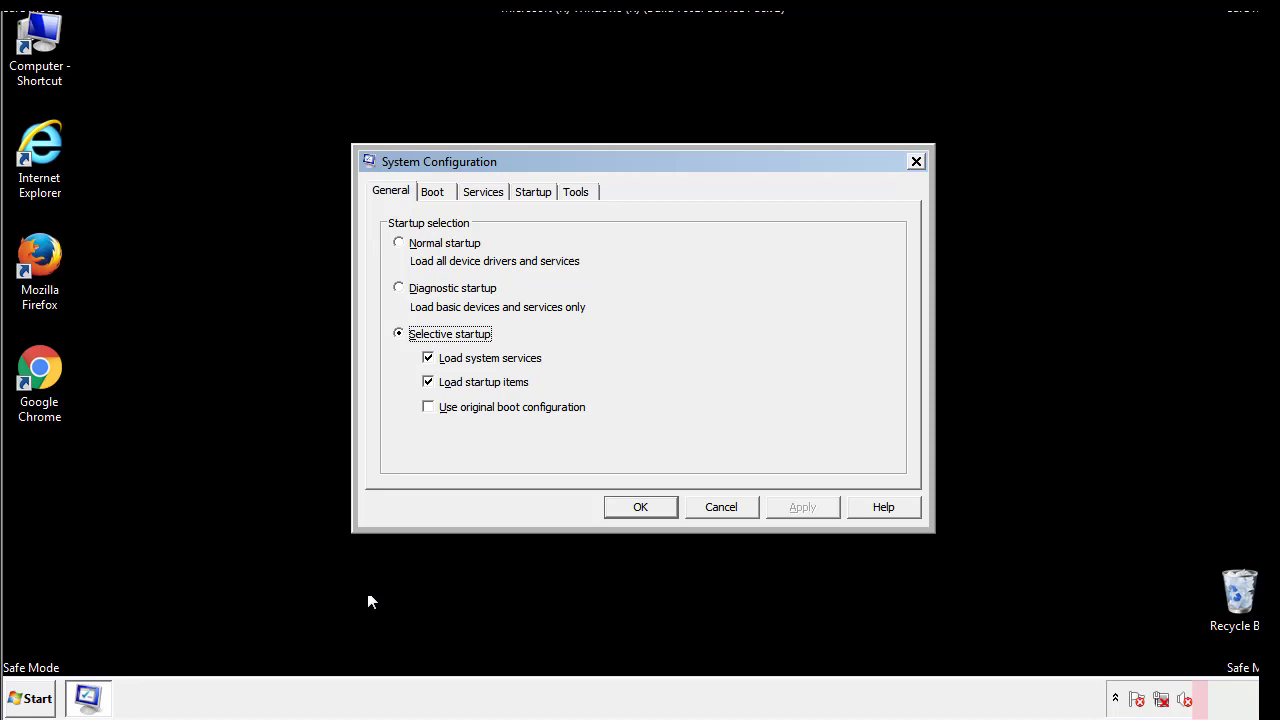
Step: Turn off the Safe boot option for Windows 7, apply the change and restart the computer
click(435, 190)
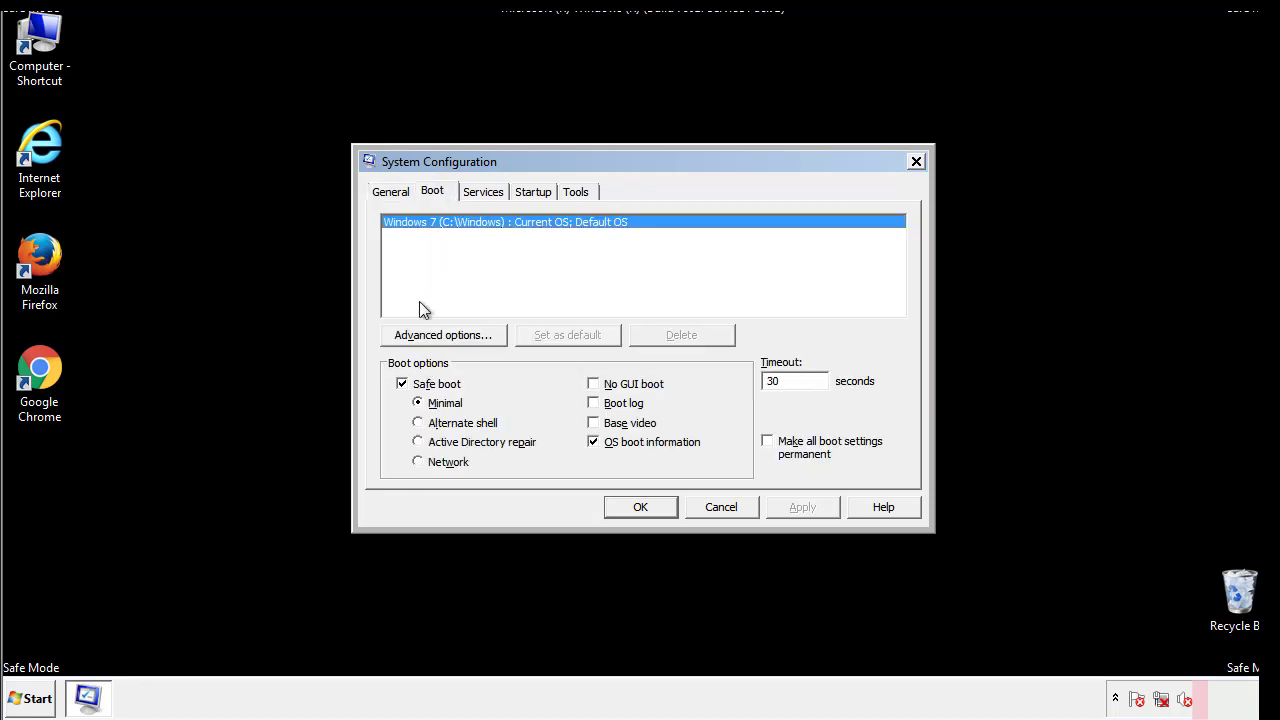
click(404, 385)
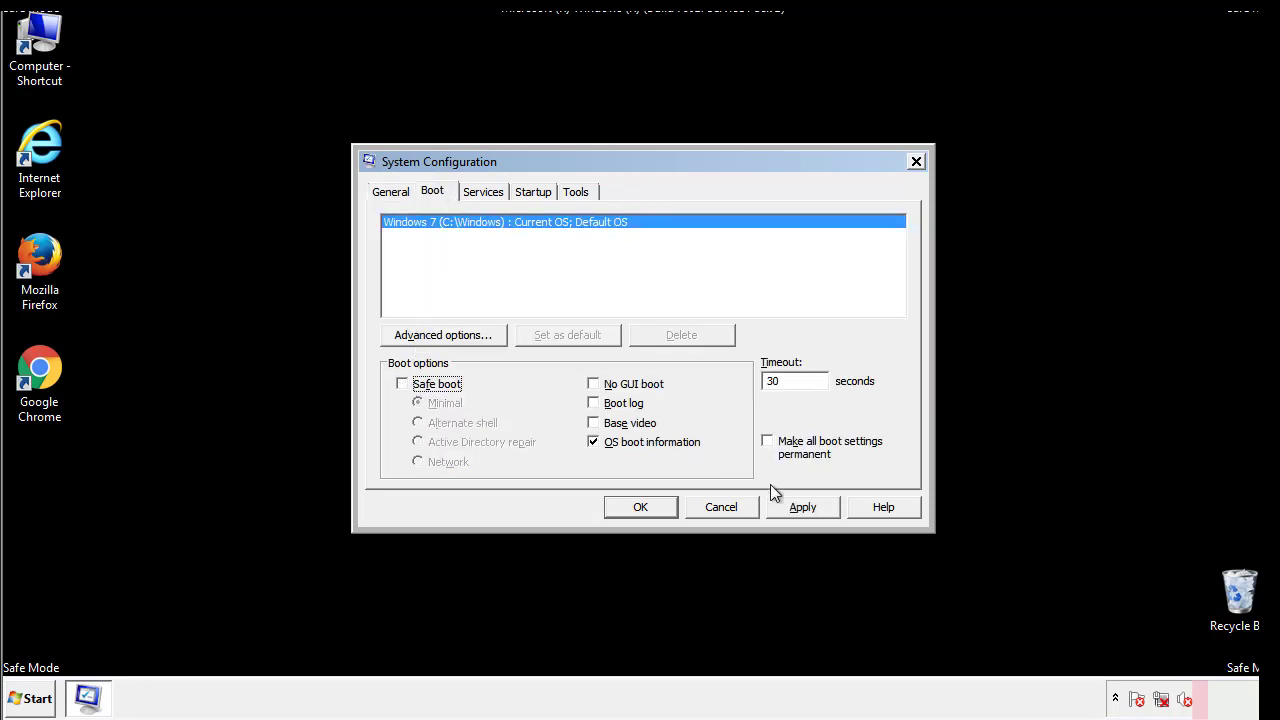
click(805, 506)
click(636, 508)
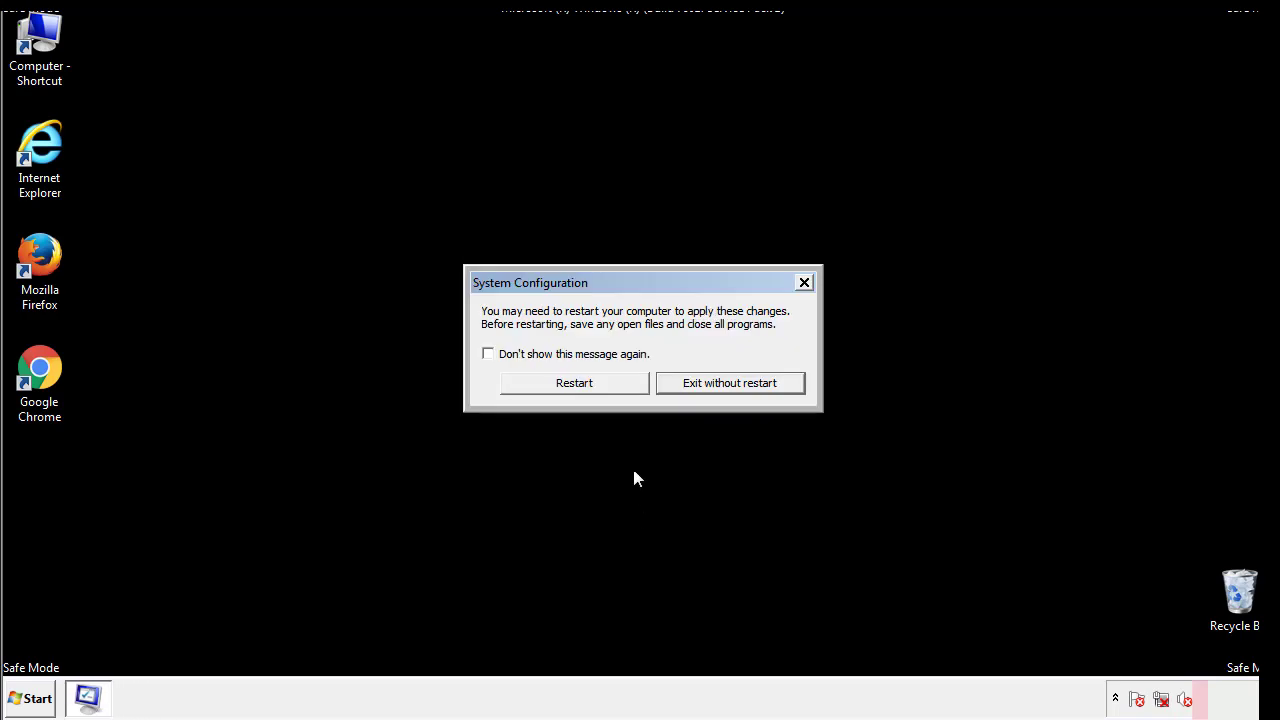
click(592, 390)
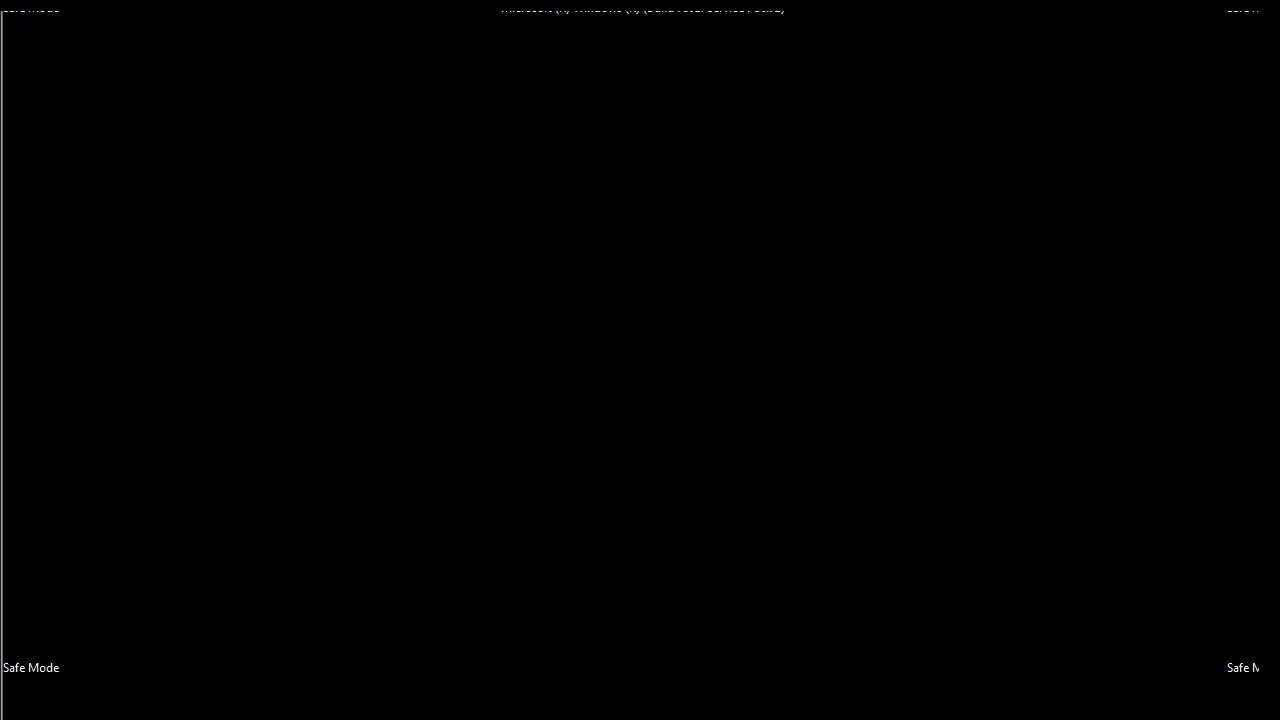